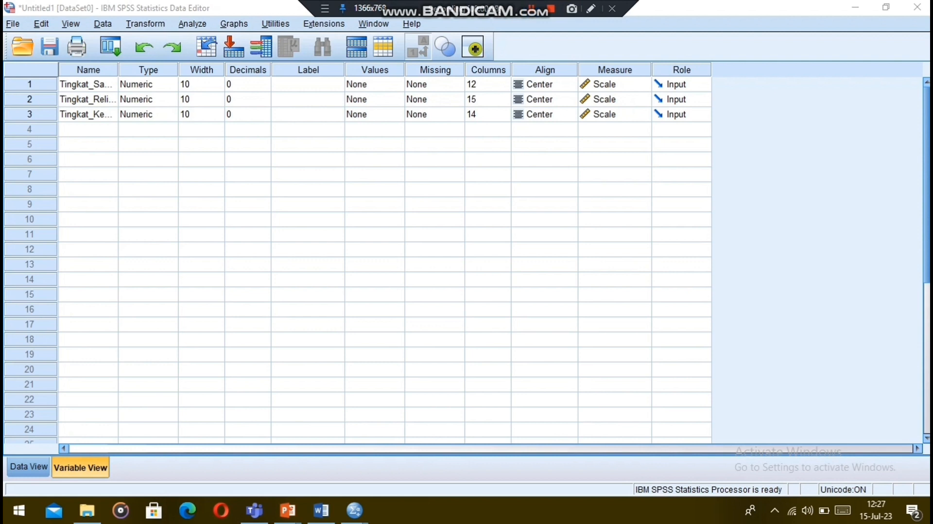
Step: Start a linear regression on the data set with Tingkat_Kesehatan_Masyarakat_Y as the dependent variable
{"action": "left_click", "coordinate": [28, 467]}
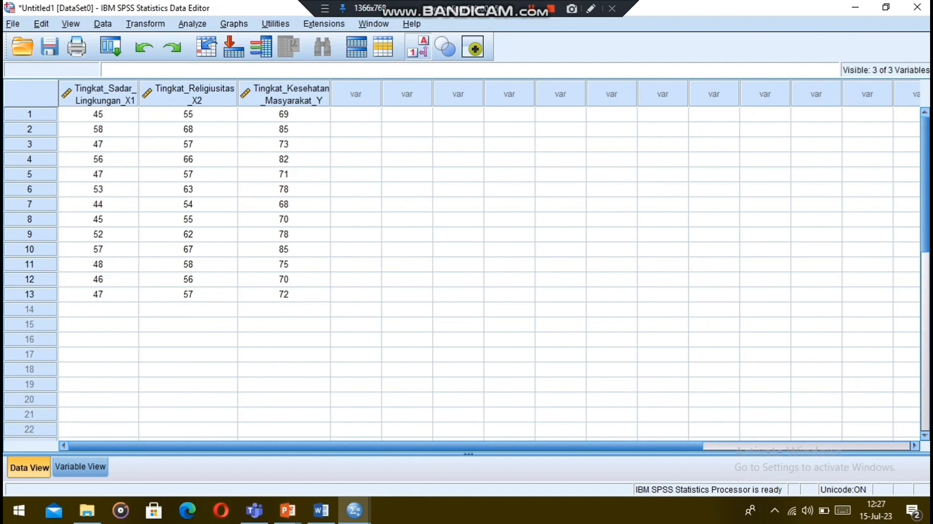
{"action": "left_click", "coordinate": [191, 23]}
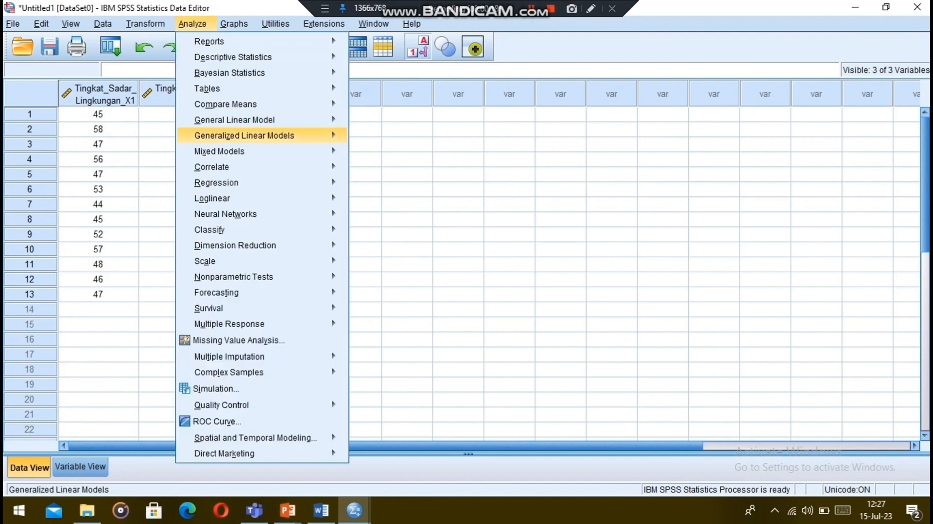
{"action": "mouse_move", "coordinate": [218, 183]}
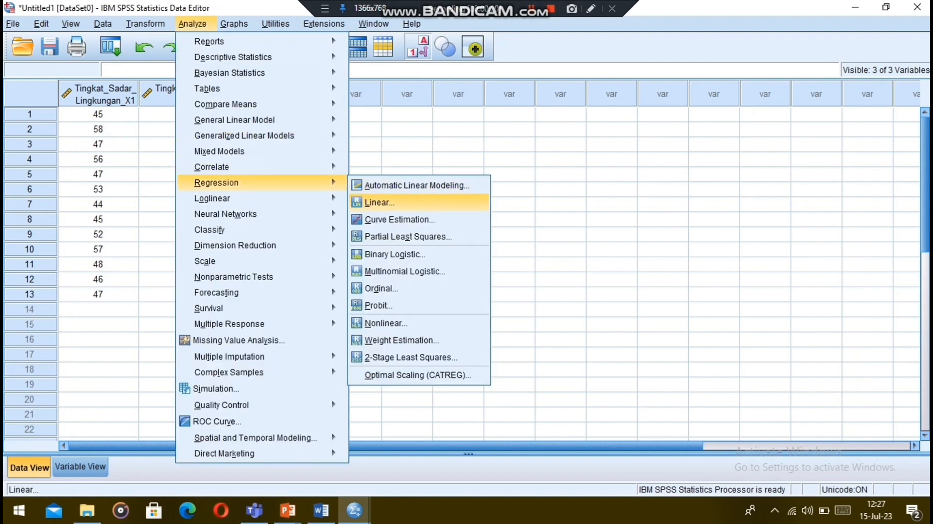
{"action": "left_click", "coordinate": [379, 202]}
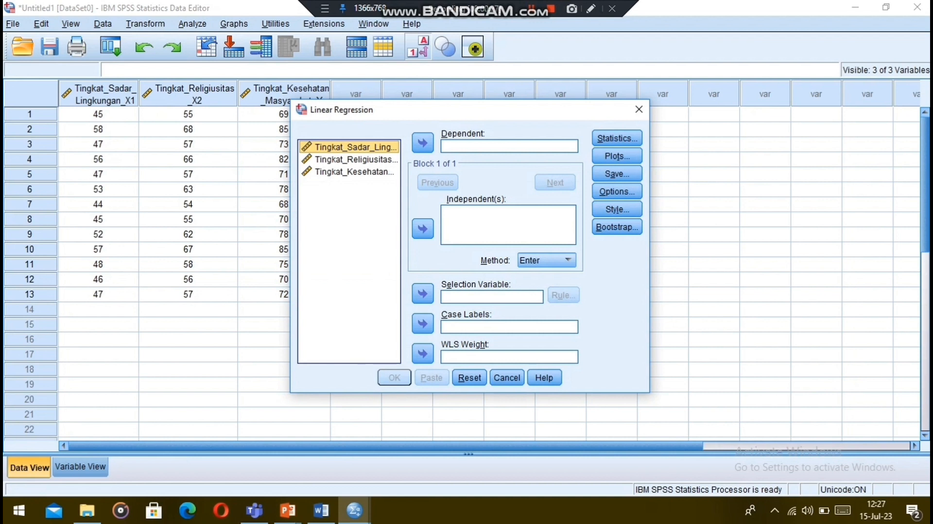
{"action": "left_click", "coordinate": [354, 172]}
{"action": "left_click", "coordinate": [423, 143]}
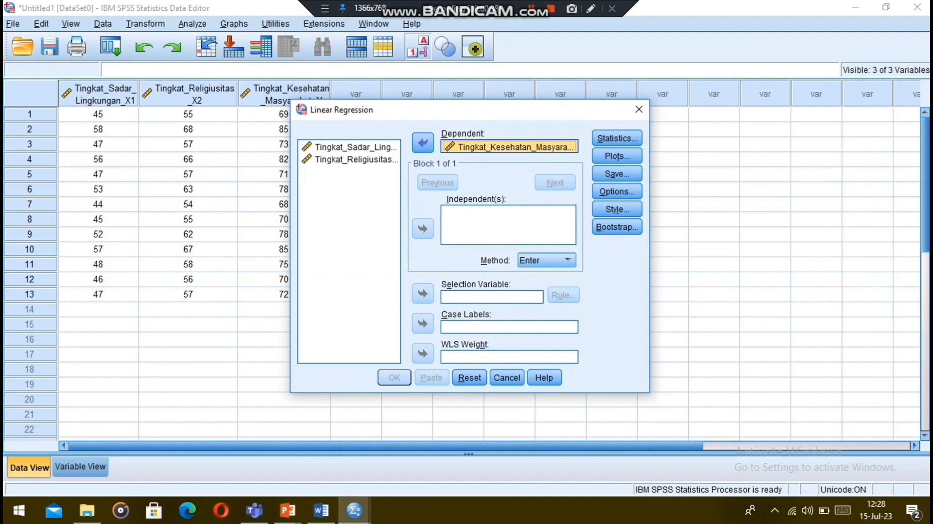
Step: Add Tingkat_Sadar_Lingkungan_X1 and Tingkat_Religiusitas_X2 as the independent variables of the regression
{"action": "left_click", "coordinate": [355, 147]}
{"action": "left_click", "coordinate": [422, 228]}
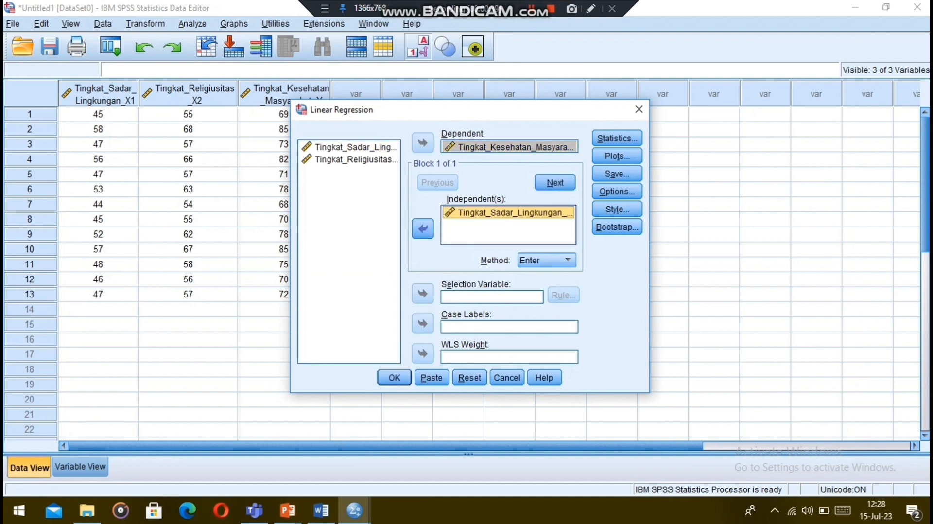
{"action": "left_click", "coordinate": [355, 158]}
{"action": "left_click", "coordinate": [422, 229]}
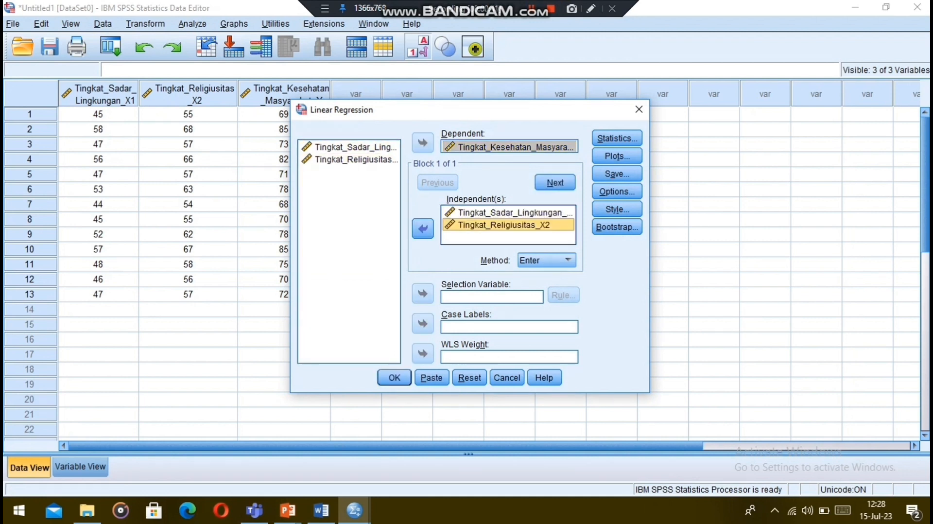
{"action": "left_click", "coordinate": [422, 229]}
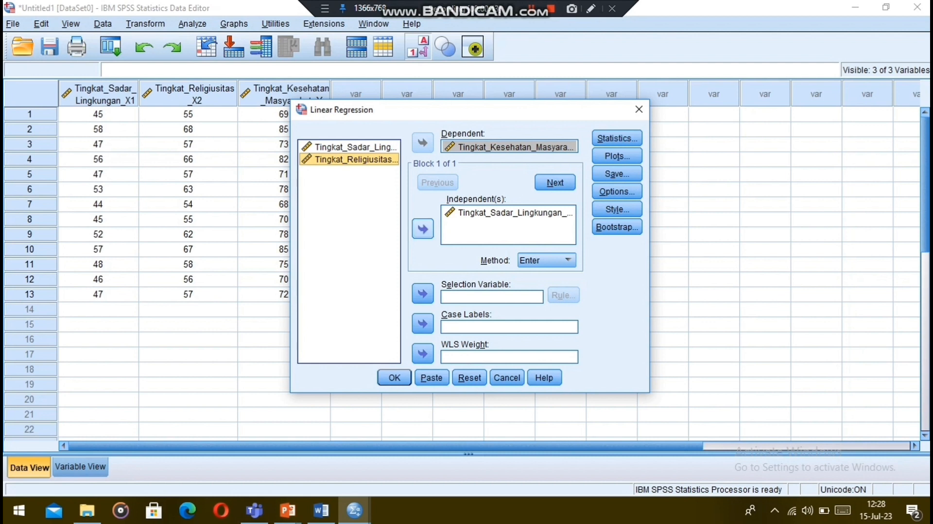
{"action": "left_click", "coordinate": [423, 228]}
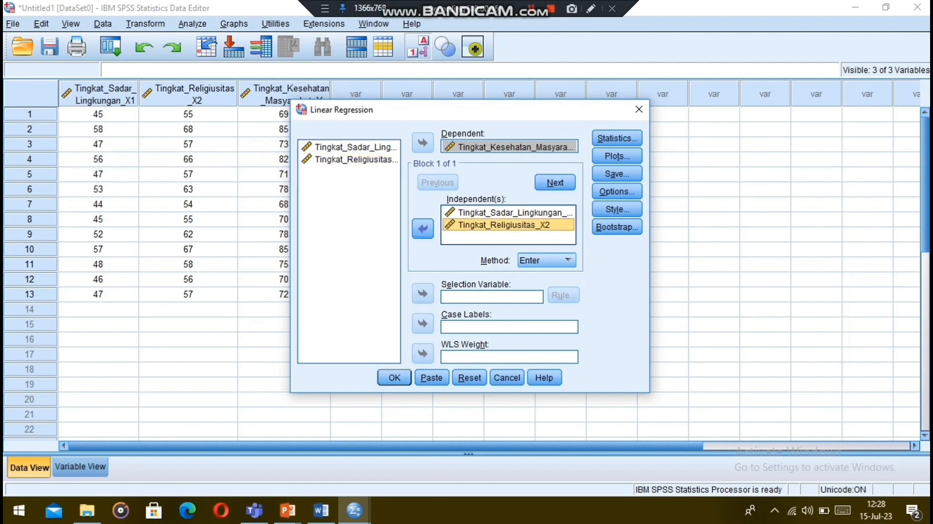
Step: Include R squared change, Descriptives, Part and partial correlations, and Collinearity diagnostics in the regression statistics
{"action": "left_click", "coordinate": [617, 138]}
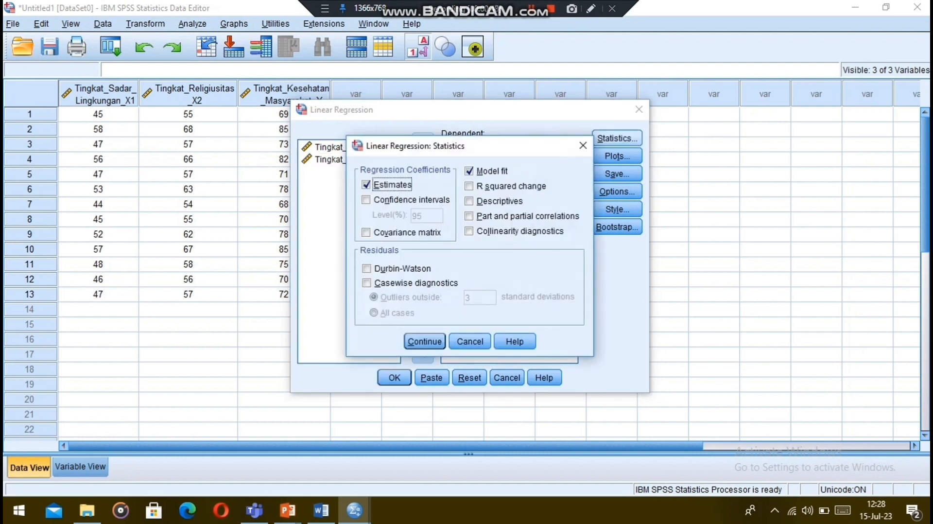
{"action": "left_click", "coordinate": [468, 186]}
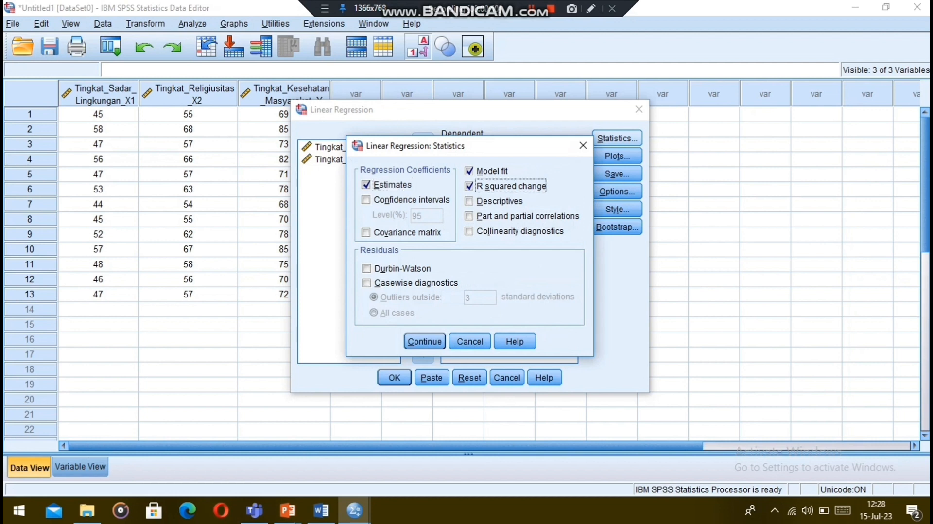
{"action": "left_click", "coordinate": [468, 201]}
{"action": "left_click", "coordinate": [469, 216]}
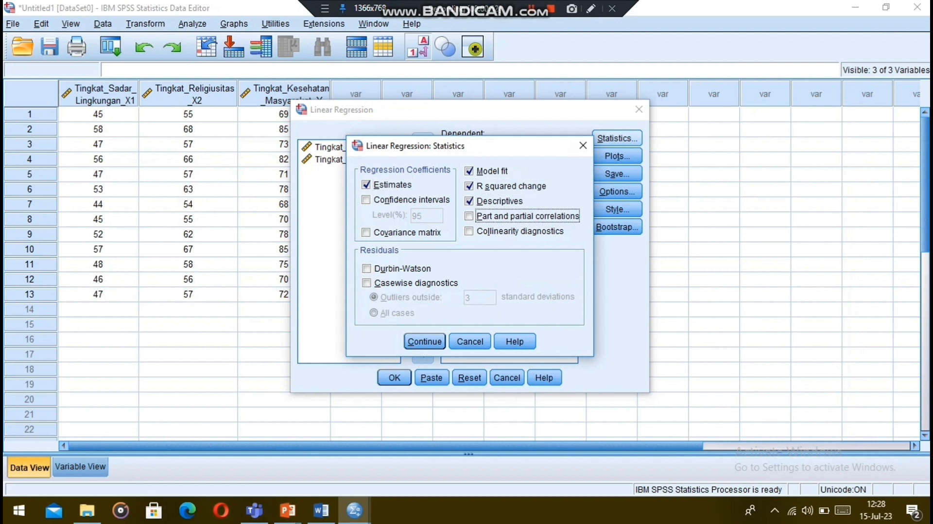
{"action": "left_click", "coordinate": [468, 231]}
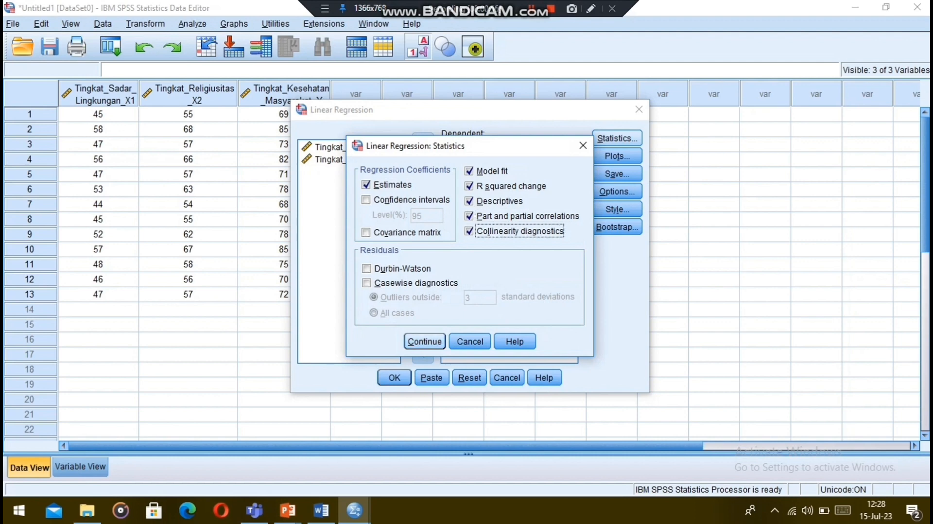
{"action": "left_click", "coordinate": [424, 341]}
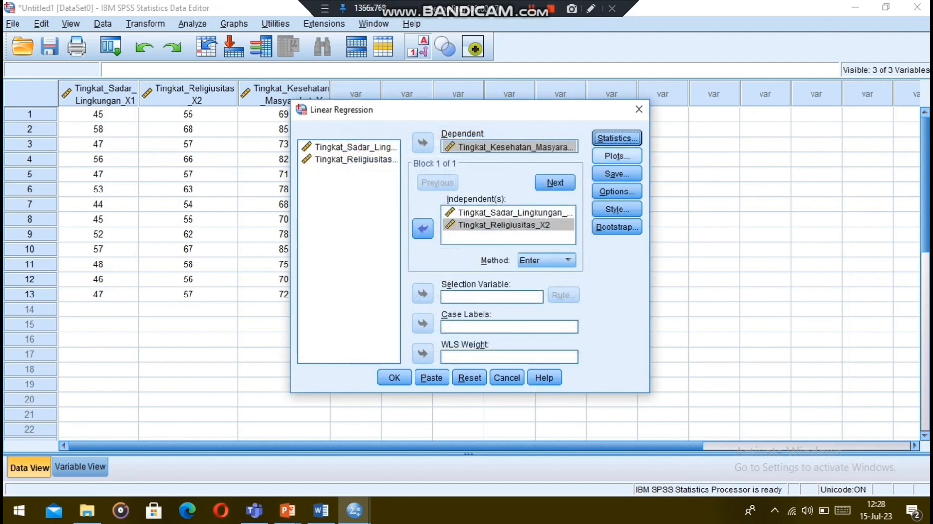
Step: Include a histogram of the standardized residuals in the regression plots
{"action": "left_click", "coordinate": [616, 156]}
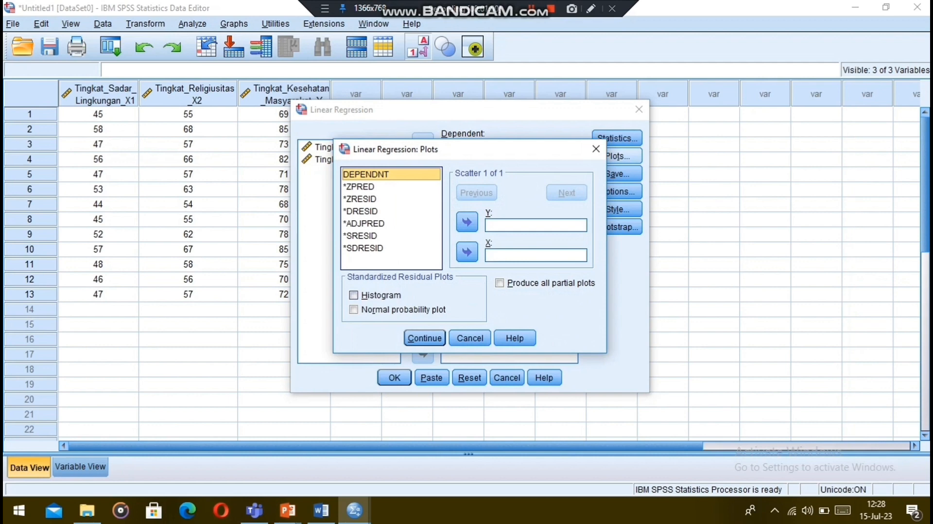
{"action": "left_click", "coordinate": [353, 295]}
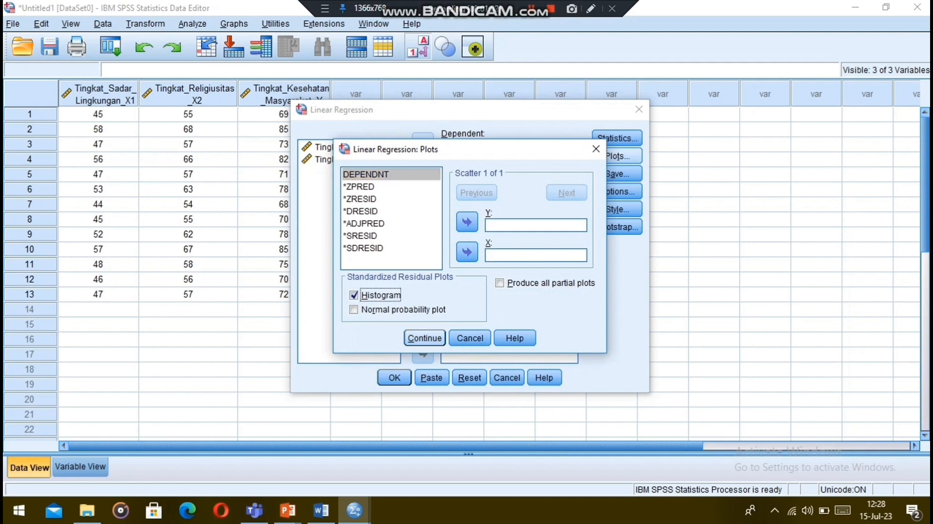
{"action": "left_click", "coordinate": [424, 338]}
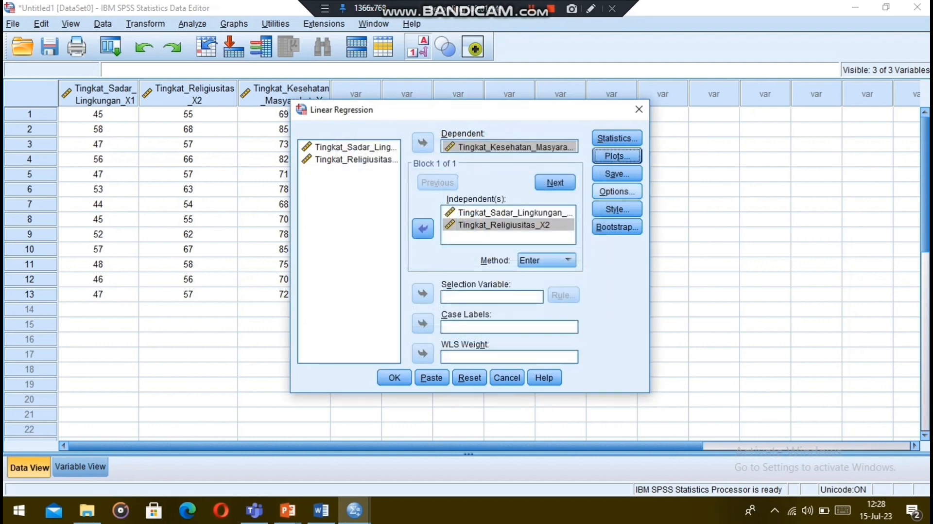
Step: Keep the default regression options and run the linear regression
{"action": "left_click", "coordinate": [617, 191]}
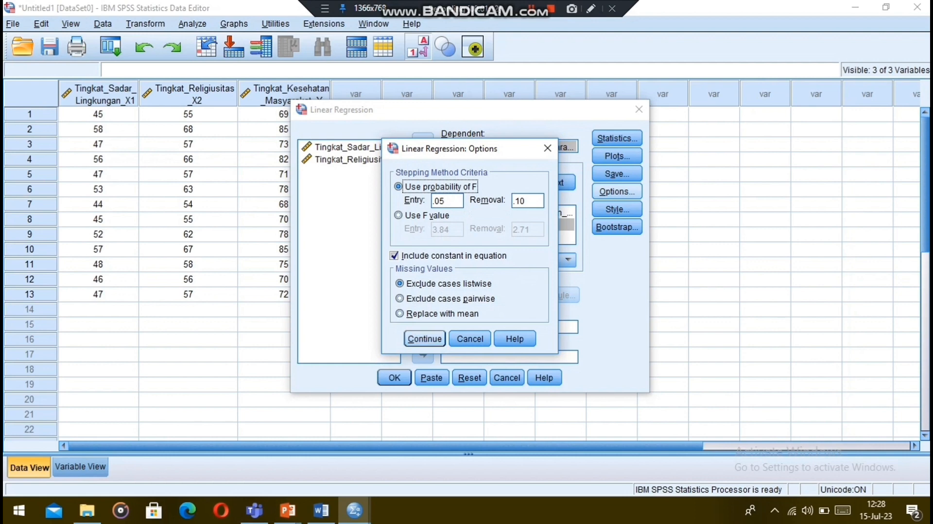
{"action": "left_click", "coordinate": [424, 338]}
{"action": "left_click", "coordinate": [394, 377]}
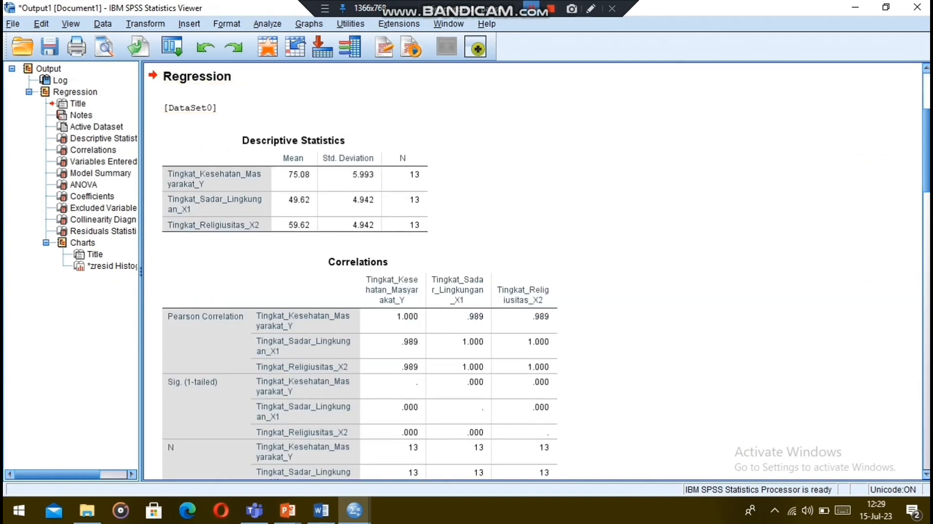
Step: Examine the regression output from the descriptive statistics and correlations through the model summary, ANOVA, coefficients and residuals to the histogram
{"action": "left_click", "coordinate": [531, 8]}
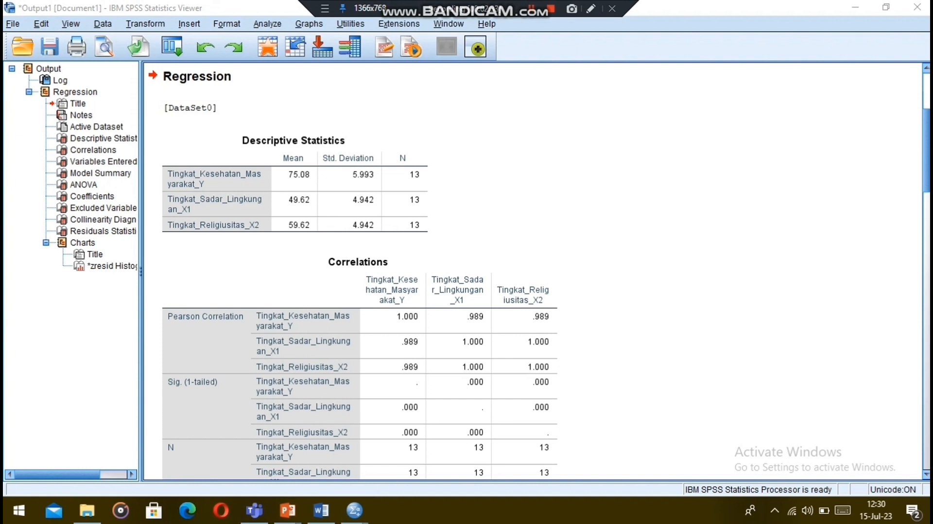
{"action": "scroll", "coordinate": [539, 273], "scroll_direction": "down", "scroll_amount": 3}
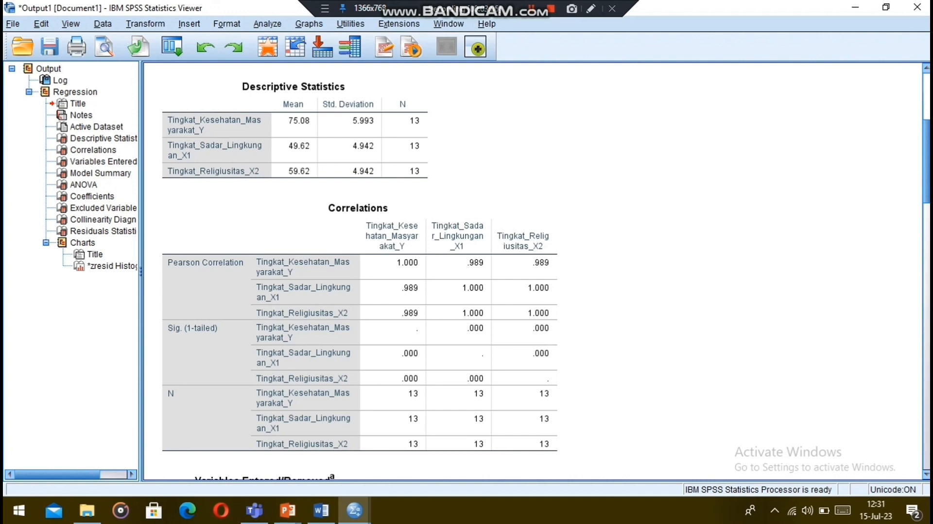
{"action": "scroll", "coordinate": [535, 270], "scroll_direction": "down", "scroll_amount": 10}
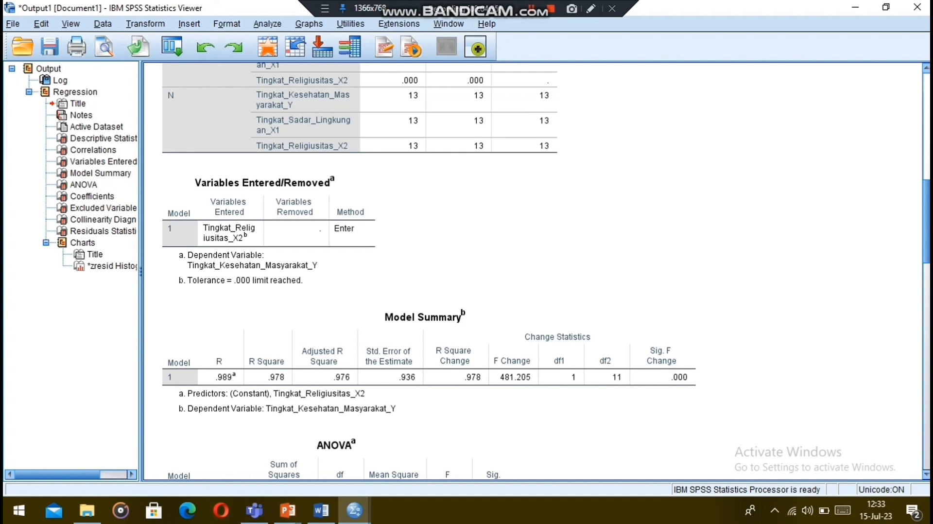
{"action": "scroll", "coordinate": [535, 272], "scroll_direction": "down", "scroll_amount": 5}
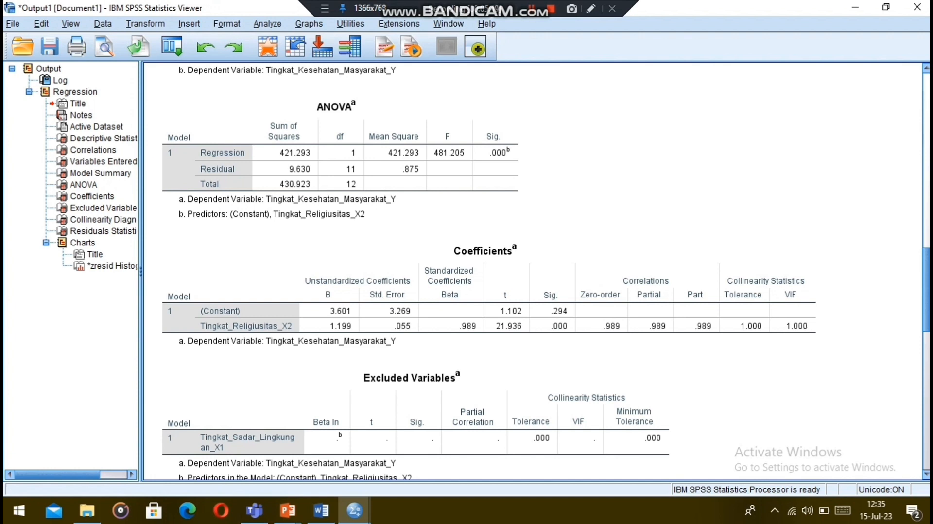
{"action": "scroll", "coordinate": [535, 272], "scroll_direction": "down", "scroll_amount": 15}
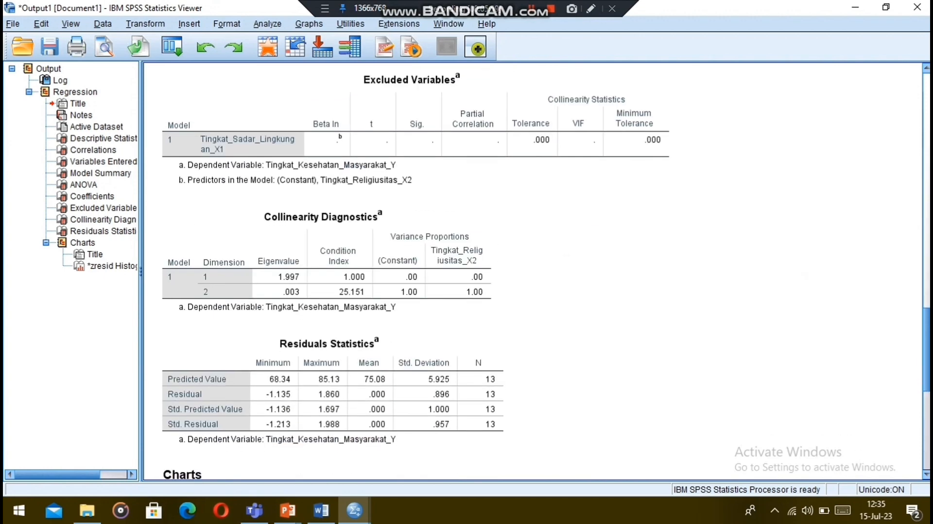
{"action": "scroll", "coordinate": [534, 273], "scroll_direction": "down", "scroll_amount": 1}
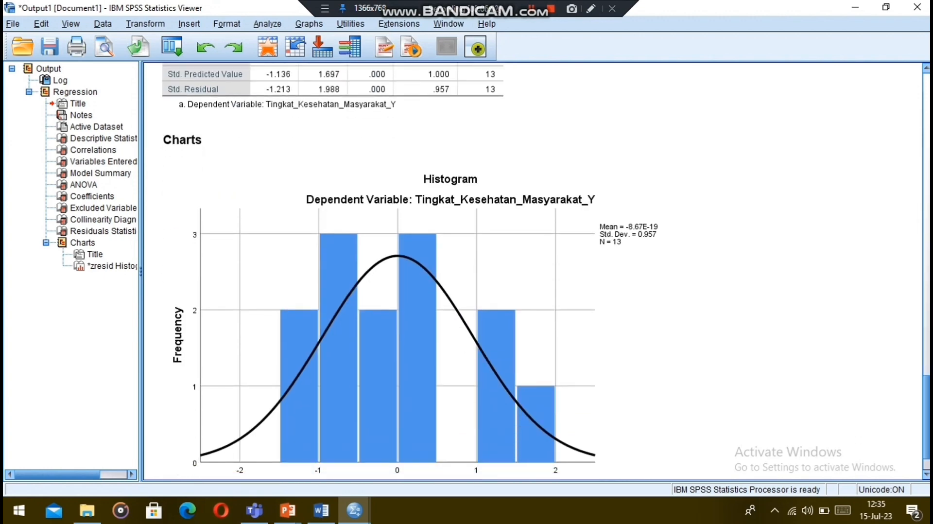
{"action": "scroll", "coordinate": [534, 272], "scroll_direction": "down", "scroll_amount": 3}
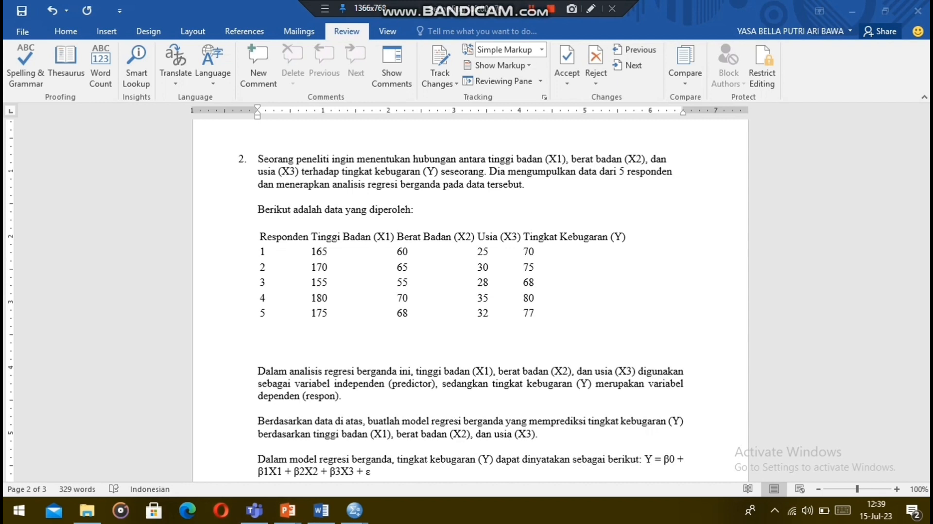
Step: Read exercise 2 in the Word document, on predicting fitness level from height, weight and age
{"action": "left_click", "coordinate": [413, 209]}
{"action": "left_click_drag", "start_coordinate": [926, 279], "coordinate": [926, 318]}
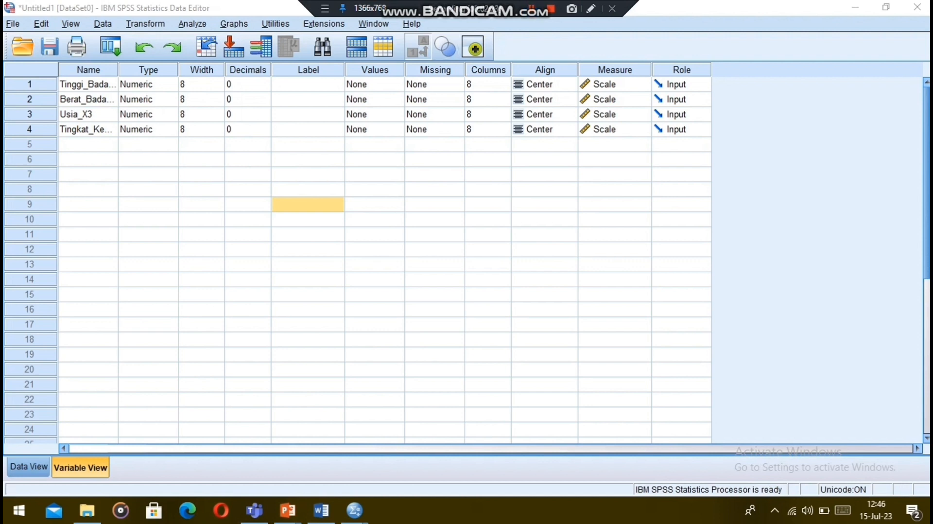
Step: Start a linear regression on the fitness data in SPSS with Tingkat_Kebugaran_Y as the dependent variable
{"action": "left_click", "coordinate": [28, 466]}
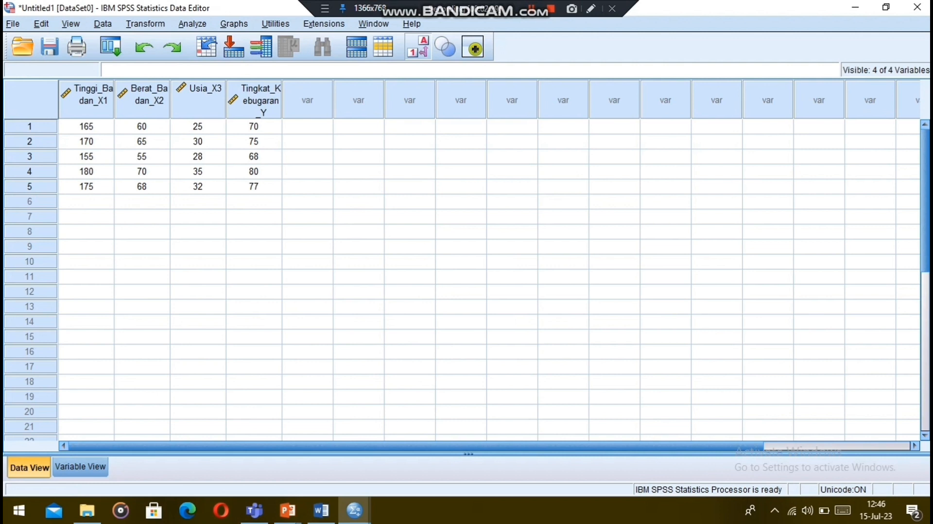
{"action": "left_click", "coordinate": [192, 24]}
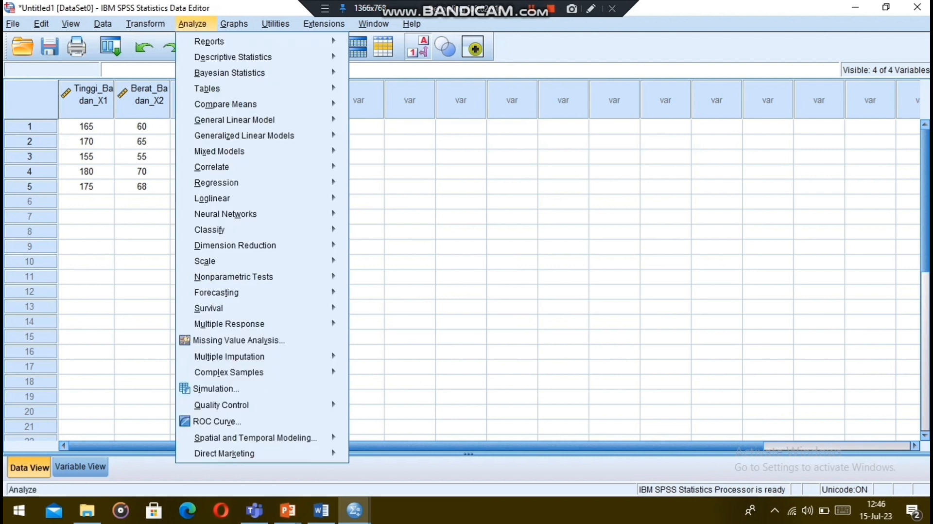
{"action": "mouse_move", "coordinate": [216, 182]}
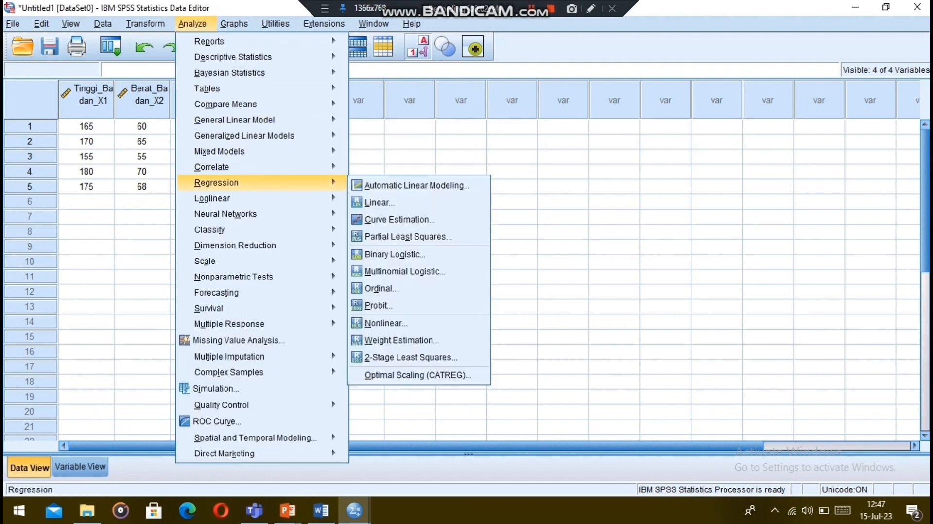
{"action": "mouse_move", "coordinate": [211, 197]}
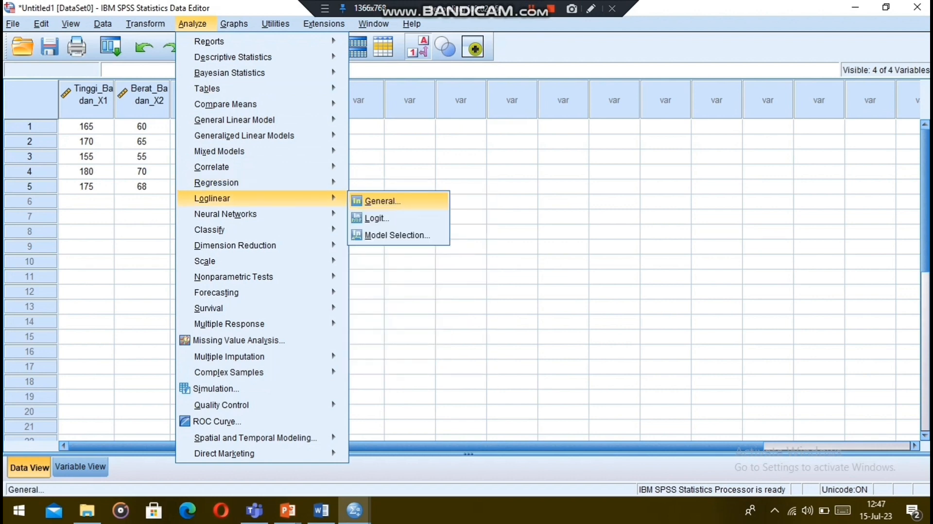
{"action": "left_click", "coordinate": [375, 202]}
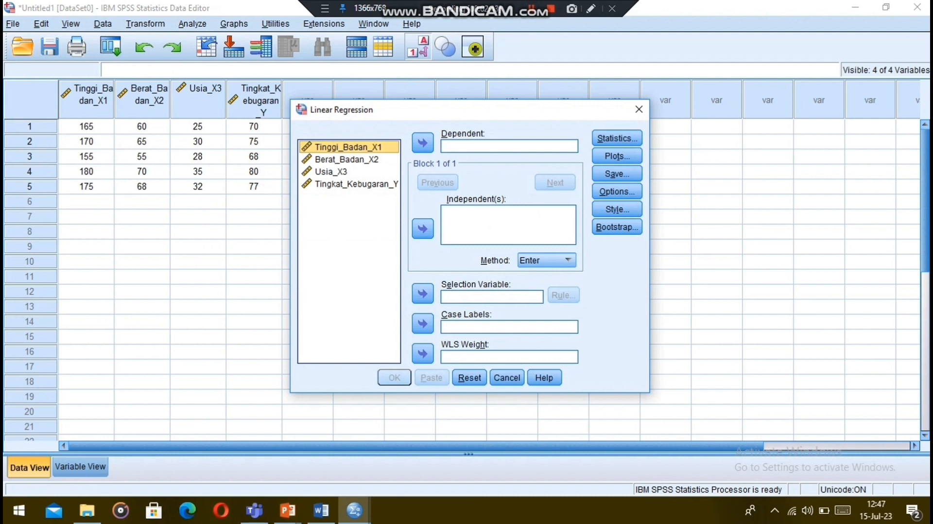
{"action": "left_click", "coordinate": [356, 183]}
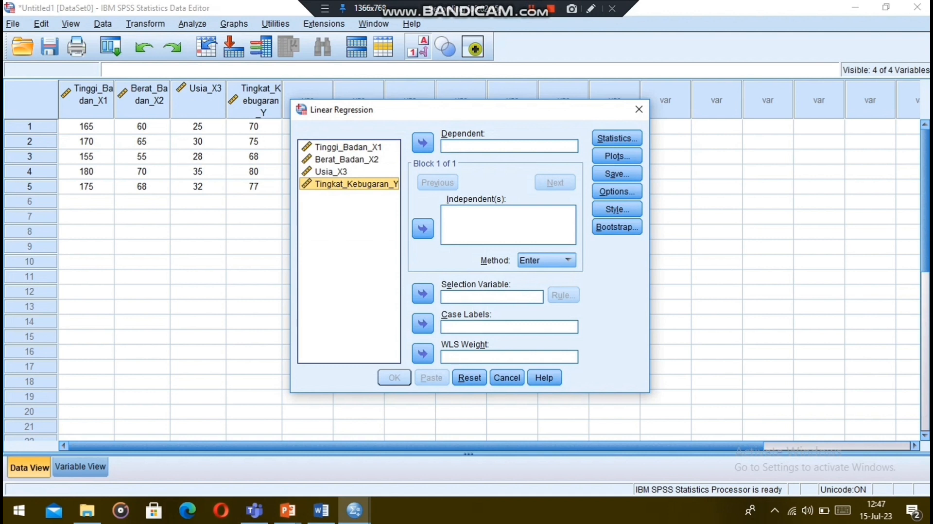
{"action": "left_click", "coordinate": [423, 143]}
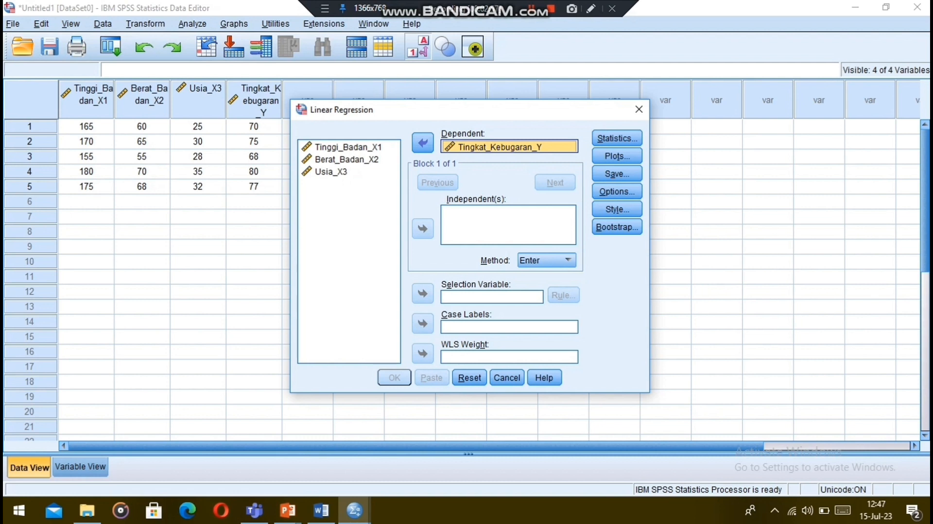
Step: Add Tinggi_Badan_X1, Berat_Badan_X2 and Usia_X3 as the independent variables of the regression
{"action": "left_click", "coordinate": [348, 147]}
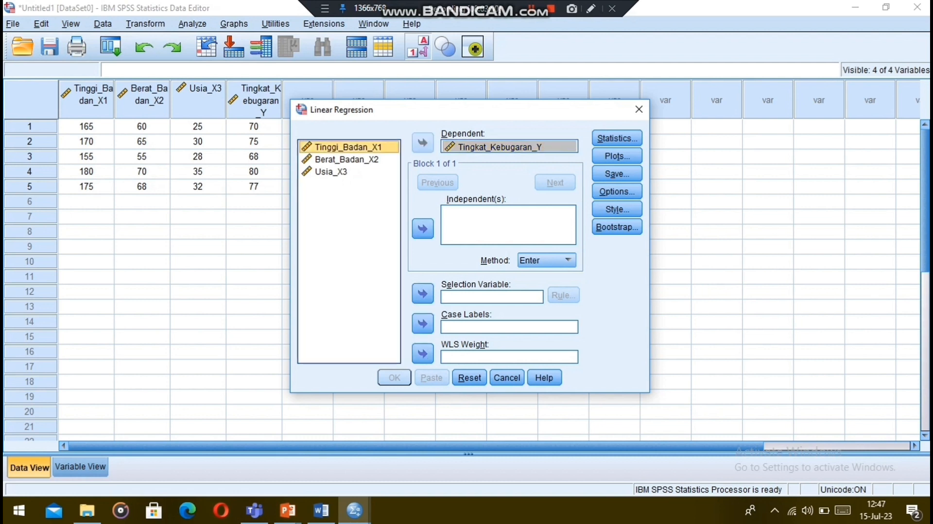
{"action": "left_click", "coordinate": [423, 228]}
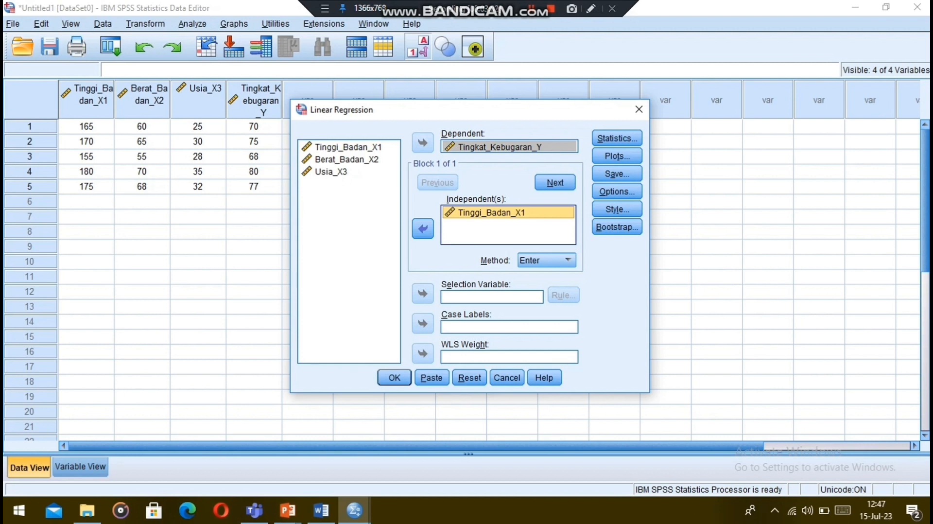
{"action": "left_click", "coordinate": [346, 159]}
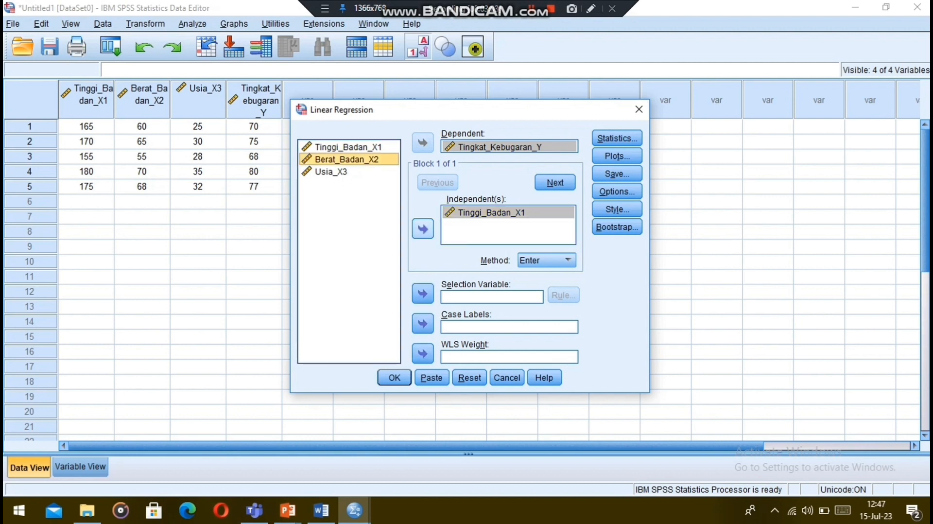
{"action": "left_click", "coordinate": [423, 228]}
{"action": "left_click", "coordinate": [348, 171]}
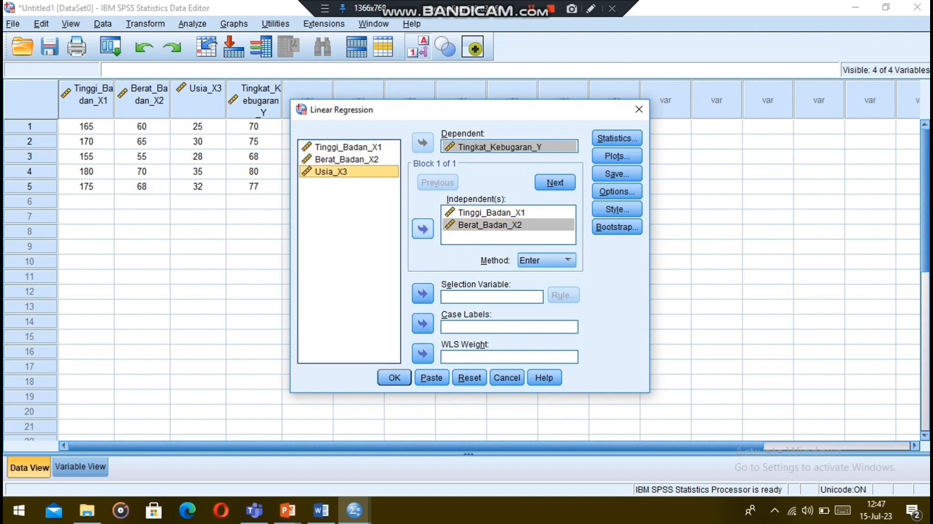
{"action": "left_click", "coordinate": [422, 228]}
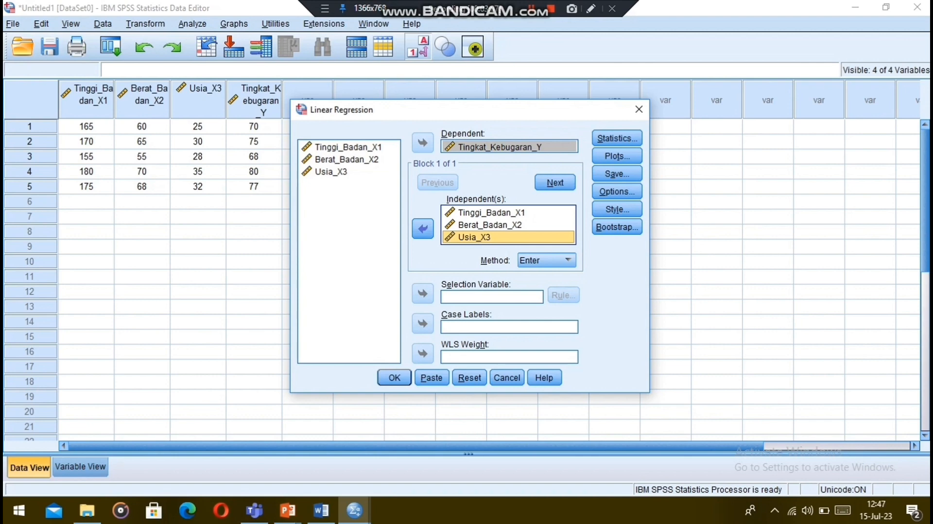
Step: Include R squared change, descriptives, part and partial correlations and collinearity diagnostics in the regression statistics
{"action": "left_click", "coordinate": [616, 138]}
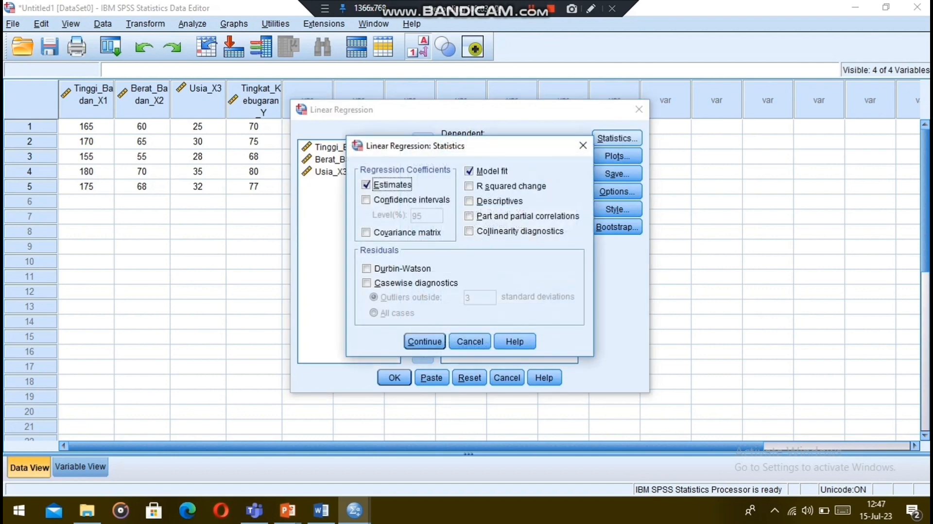
{"action": "left_click", "coordinate": [468, 186]}
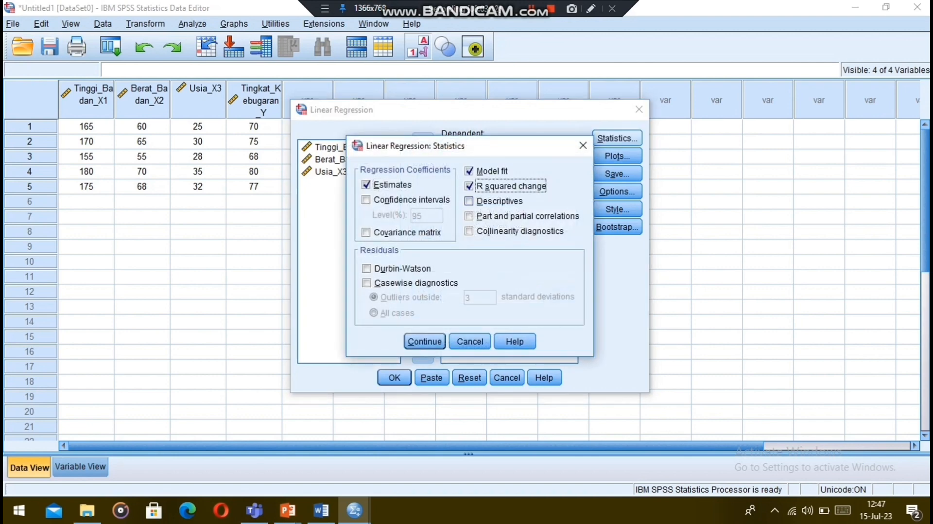
{"action": "left_click", "coordinate": [469, 201]}
{"action": "left_click", "coordinate": [468, 216]}
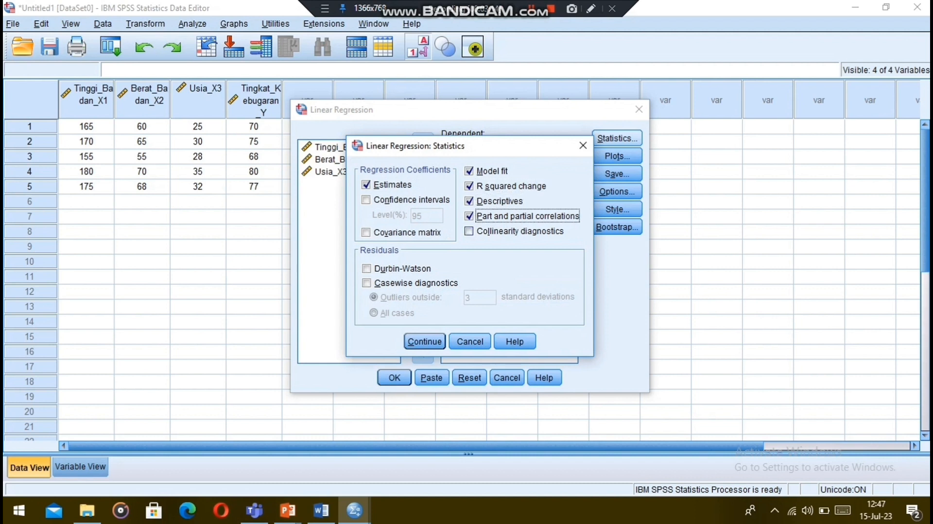
{"action": "left_click", "coordinate": [468, 231]}
{"action": "left_click", "coordinate": [425, 341]}
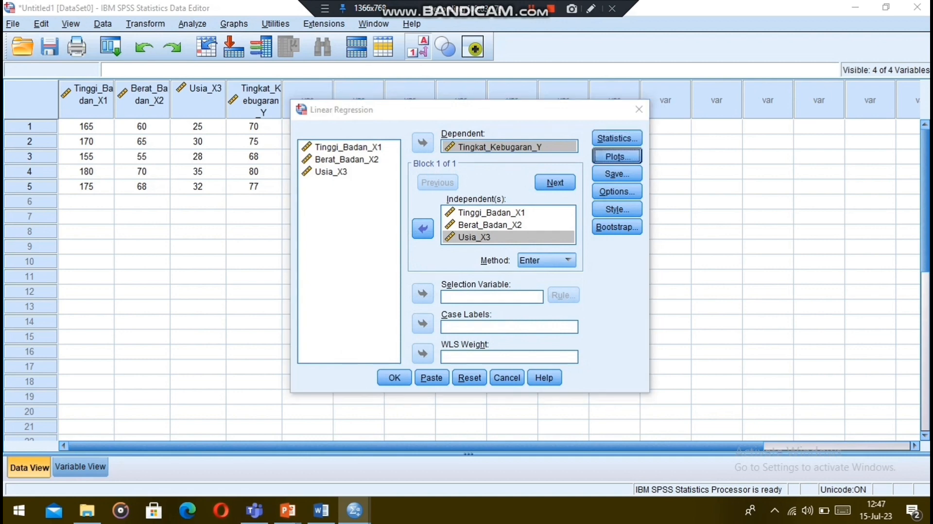
Step: Request a histogram of the standardized residuals for the fitness regression
{"action": "left_click", "coordinate": [616, 156]}
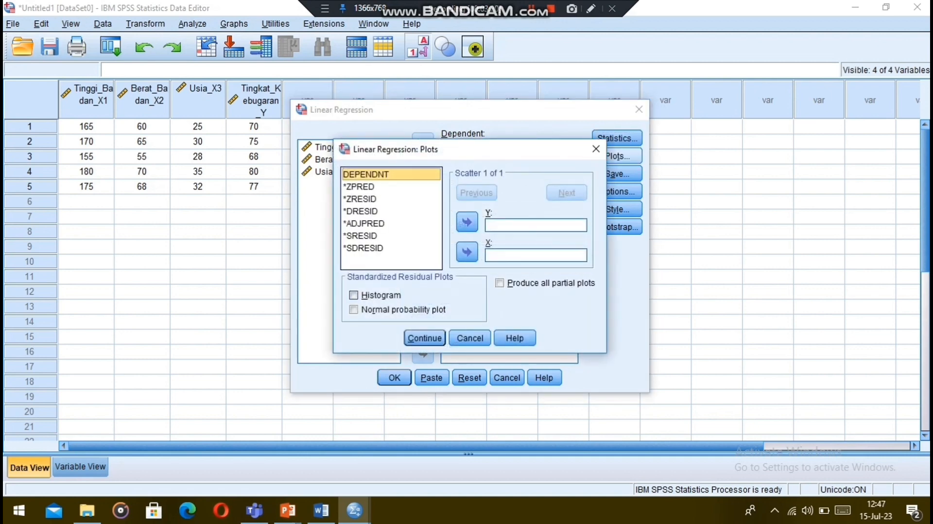
{"action": "left_click", "coordinate": [353, 295]}
{"action": "left_click", "coordinate": [424, 338]}
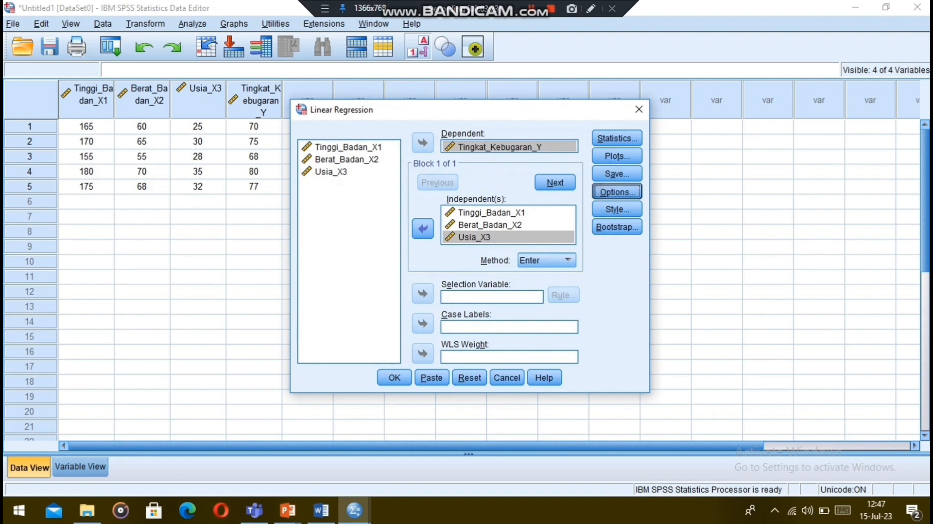
Step: Keep the default stepping and missing-value options and run the fitness regression
{"action": "left_click", "coordinate": [617, 191]}
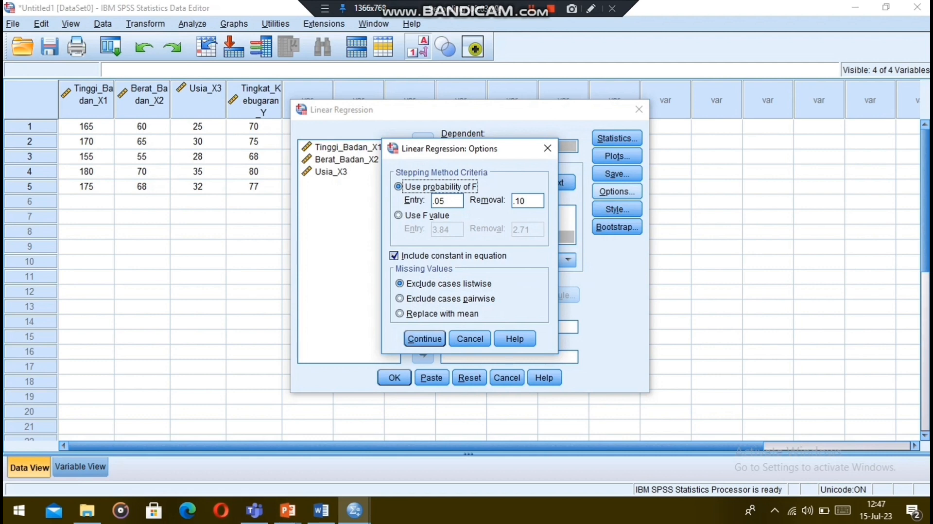
{"action": "left_click", "coordinate": [424, 339]}
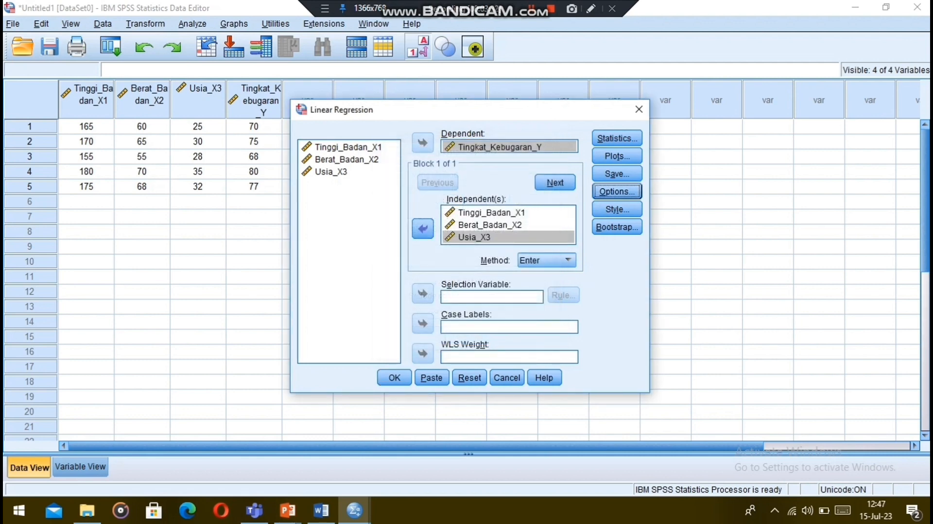
{"action": "left_click", "coordinate": [394, 377]}
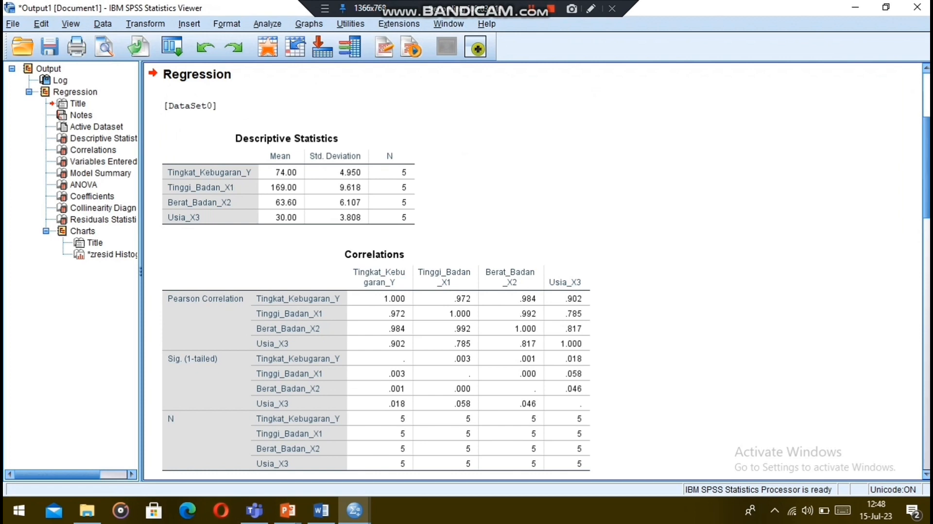
Step: Examine the fitness regression output from the descriptive statistics and correlations through the model summary and the tables below it
{"action": "scroll", "coordinate": [532, 272], "scroll_direction": "down", "scroll_amount": 3}
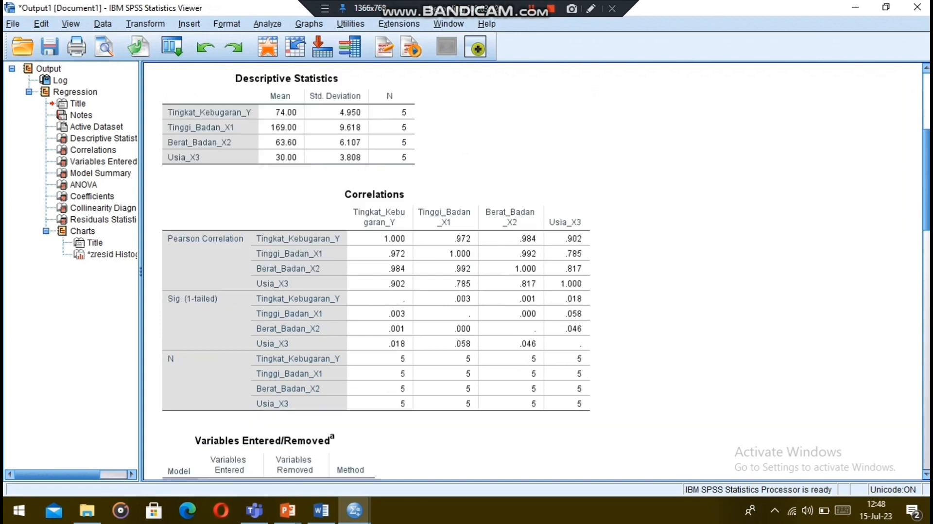
{"action": "scroll", "coordinate": [532, 272], "scroll_direction": "down", "scroll_amount": 10}
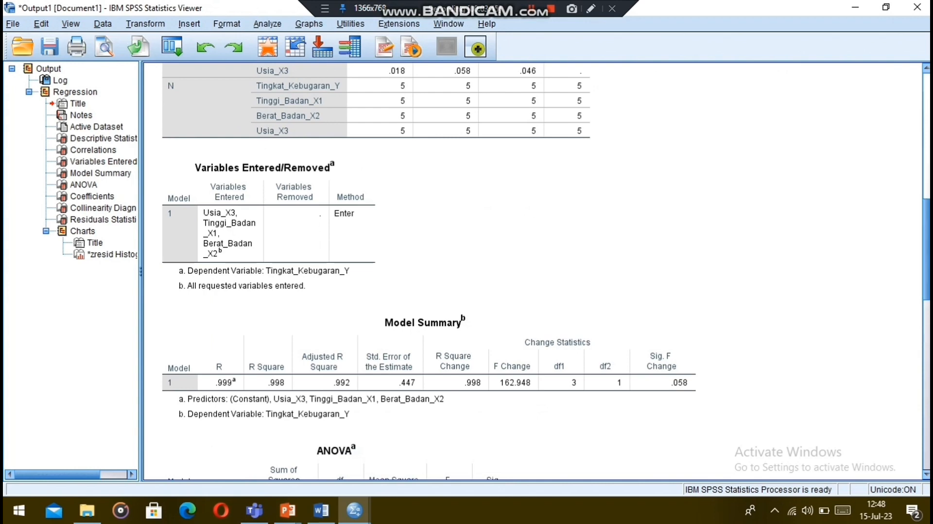
{"action": "scroll", "coordinate": [532, 272], "scroll_direction": "down", "scroll_amount": 10}
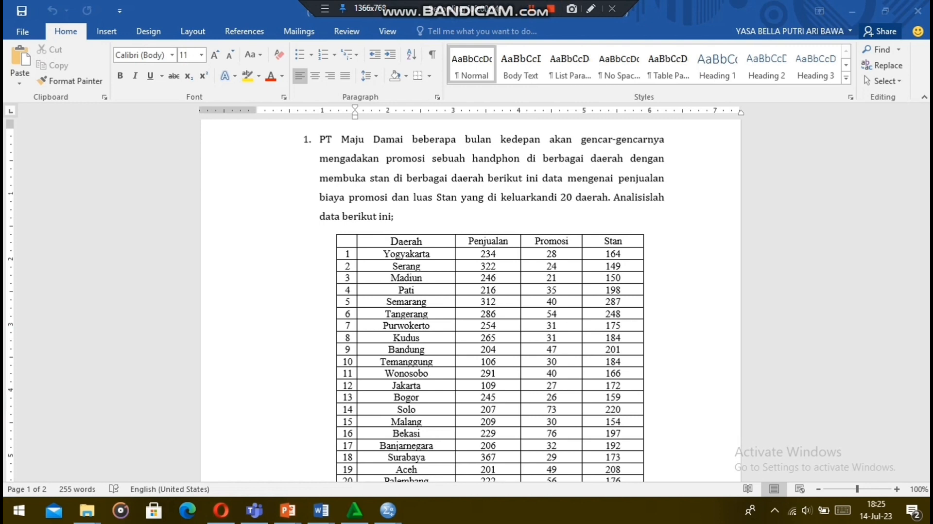
Step: Read the PT Maju Damai exercise in the Word document, on sales, promotion costs and stand area in 20 regions
{"action": "left_click", "coordinate": [651, 283]}
{"action": "scroll", "coordinate": [652, 283], "scroll_direction": "down", "scroll_amount": 2}
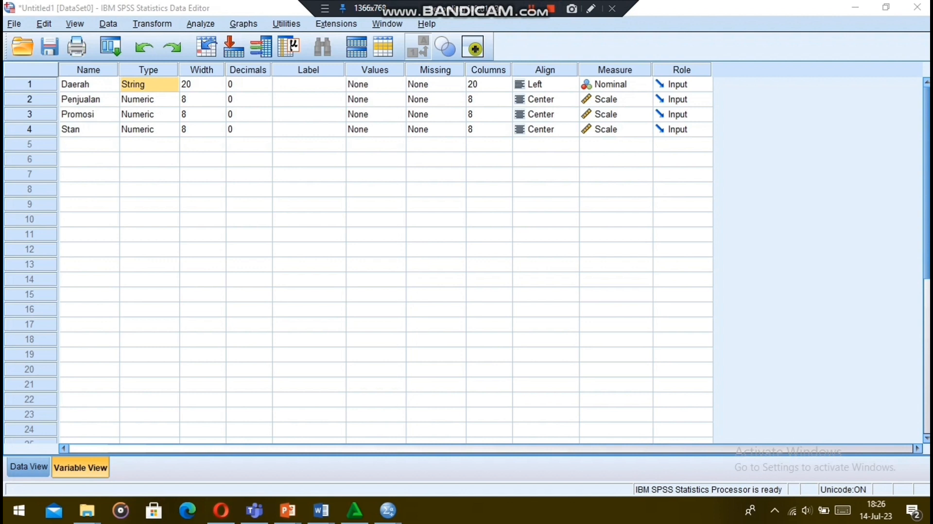
Step: Start a linear regression on the regional sales data in SPSS with Penjualan as the dependent variable
{"action": "left_click", "coordinate": [29, 467]}
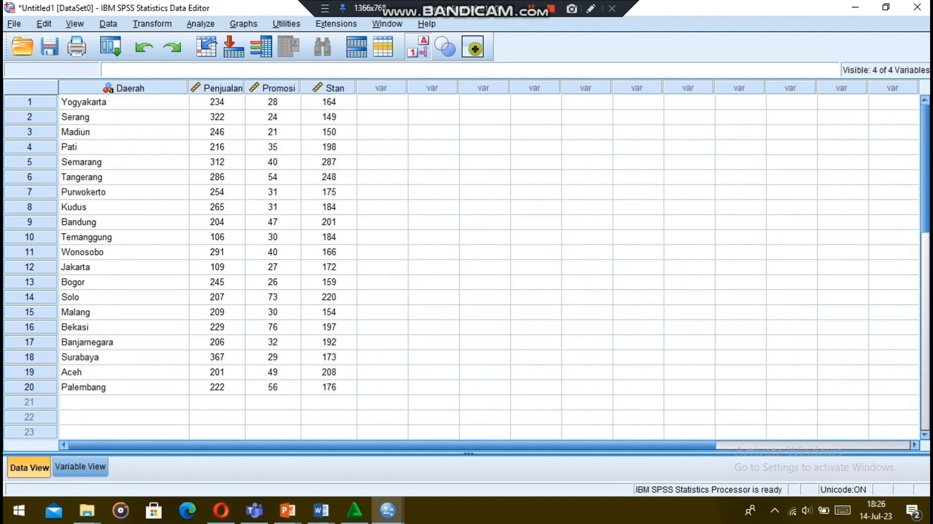
{"action": "left_click", "coordinate": [200, 24]}
{"action": "mouse_move", "coordinate": [223, 182]}
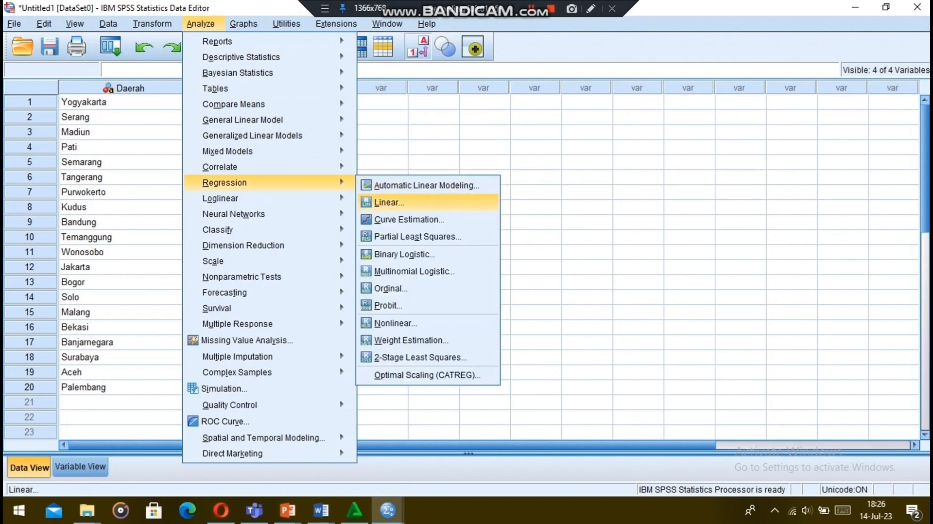
{"action": "left_click", "coordinate": [388, 202]}
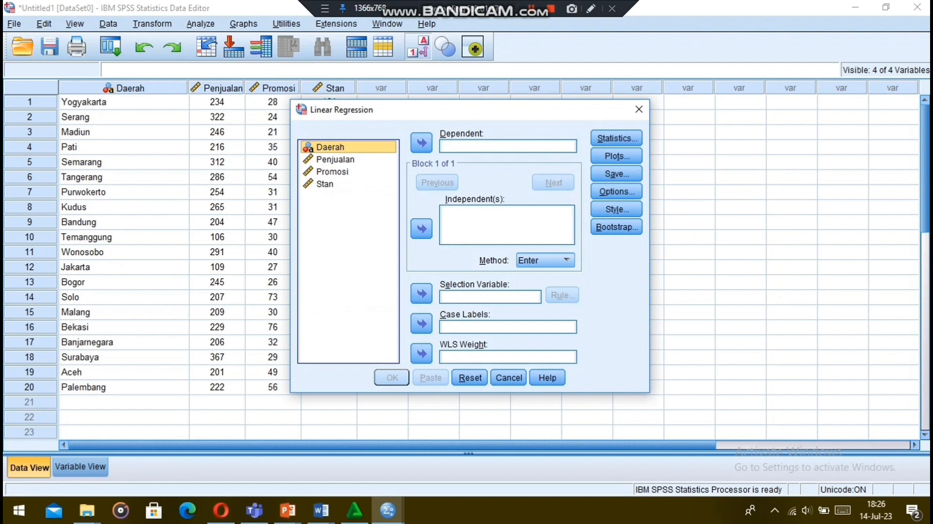
{"action": "left_click", "coordinate": [335, 159]}
{"action": "left_click", "coordinate": [421, 143]}
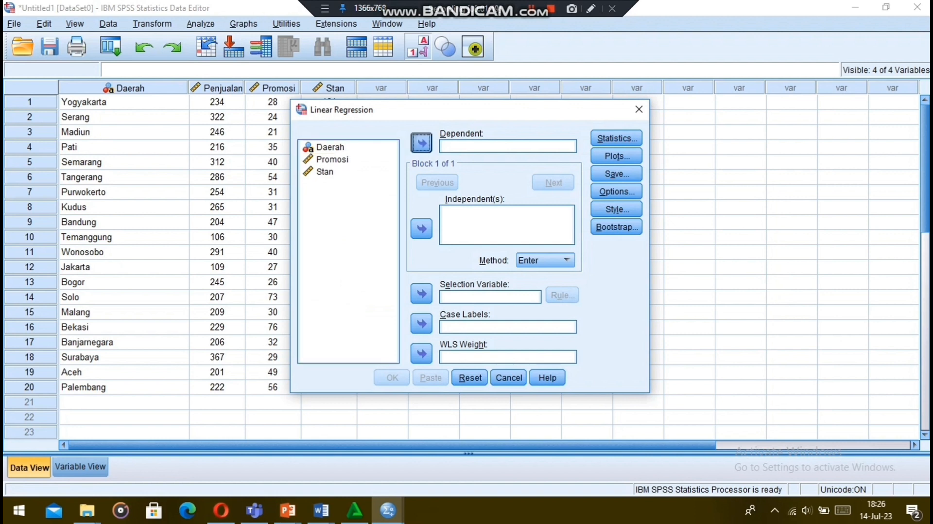
Step: Add Promosi and Stan as the independent variables of the sales regression
{"action": "left_click", "coordinate": [332, 159]}
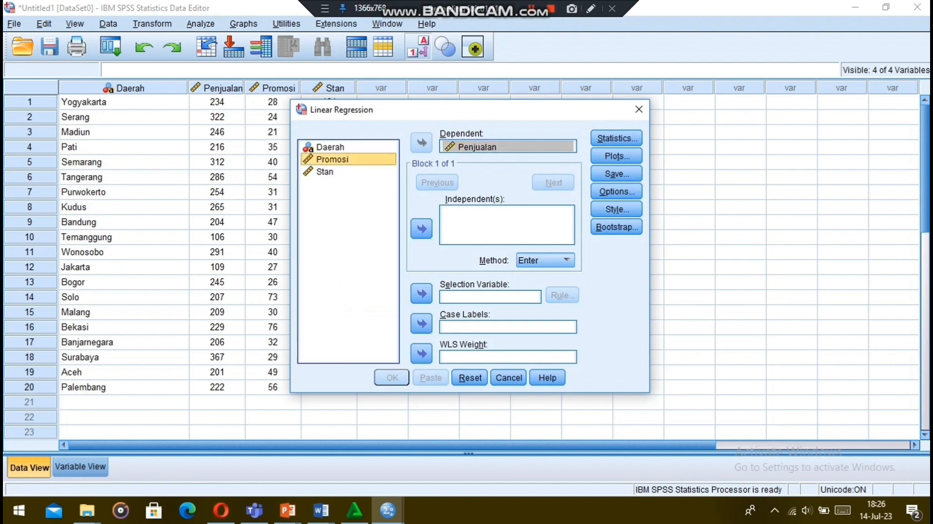
{"action": "left_click", "coordinate": [421, 228]}
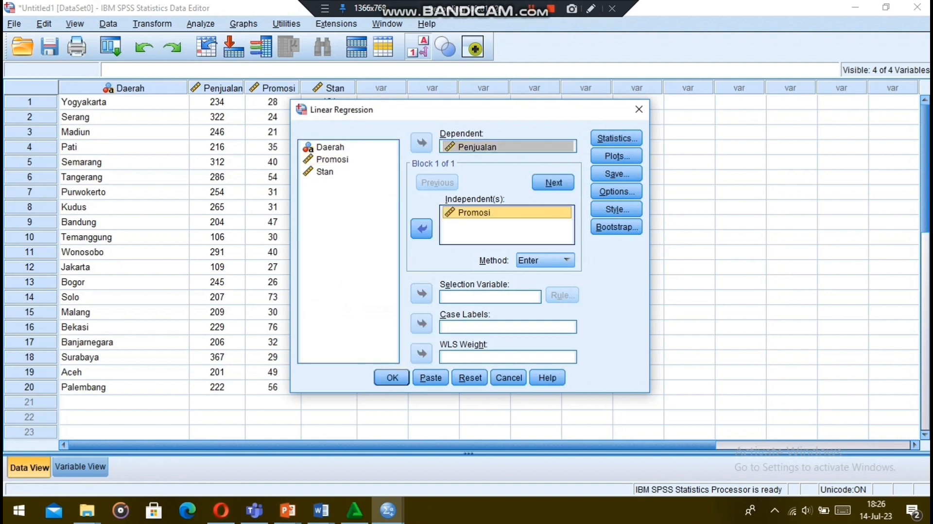
{"action": "left_click", "coordinate": [325, 172]}
{"action": "left_click", "coordinate": [421, 228]}
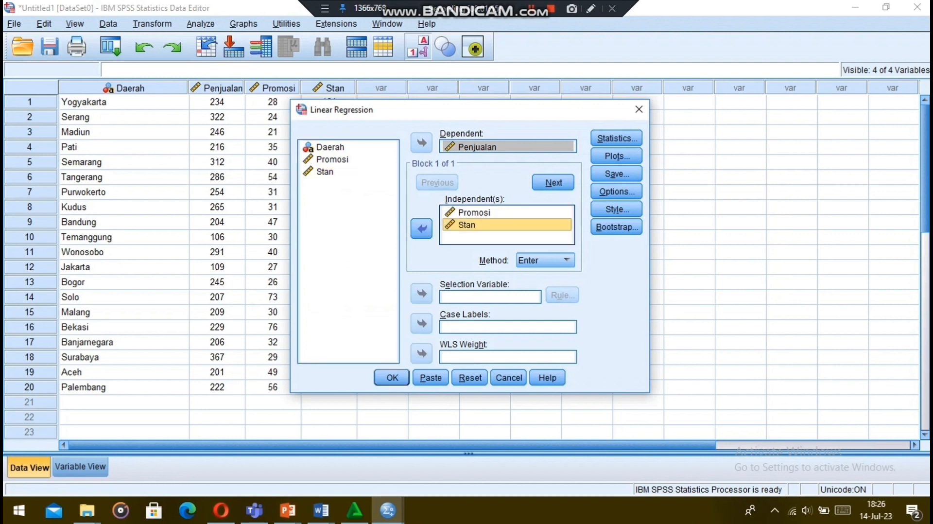
{"action": "left_click", "coordinate": [422, 228]}
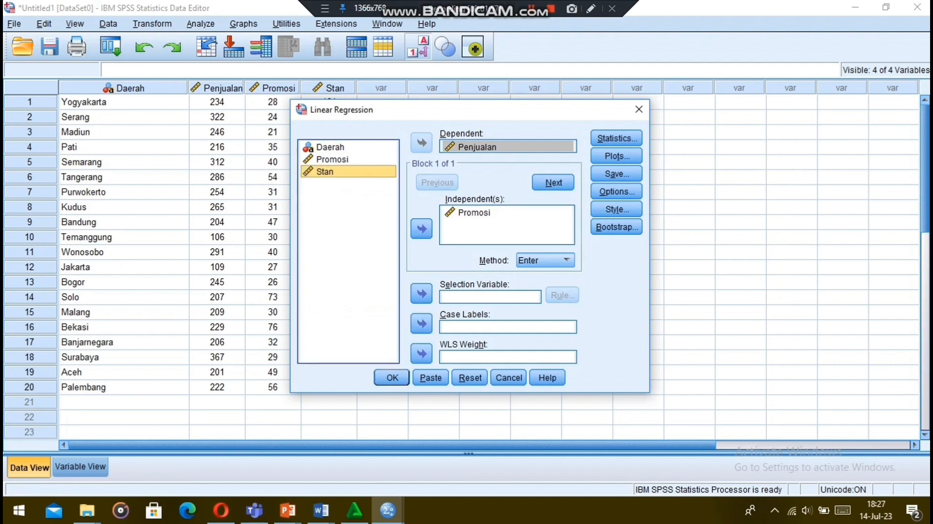
{"action": "left_click", "coordinate": [421, 228]}
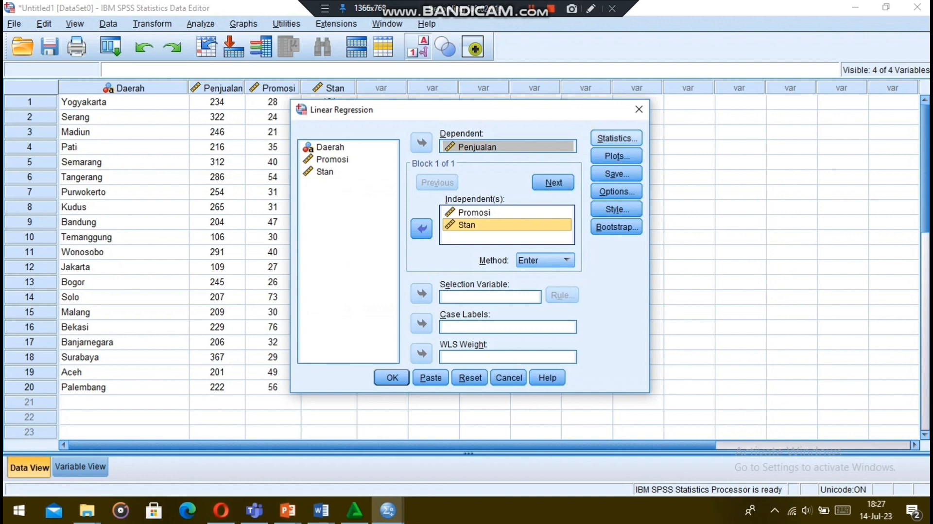
Step: Add R squared change, descriptives, part and partial correlations and collinearity diagnostics to the sales regression's statistics
{"action": "left_click", "coordinate": [616, 138]}
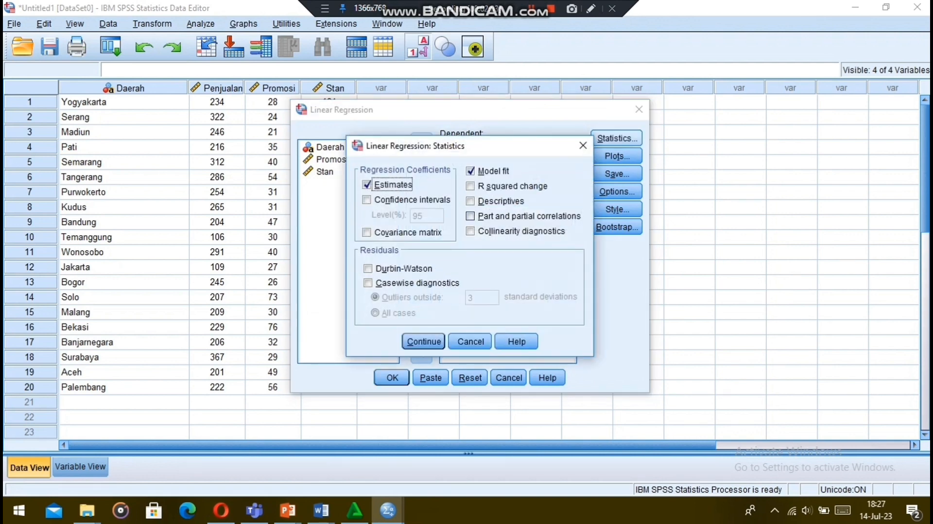
{"action": "left_click", "coordinate": [470, 186]}
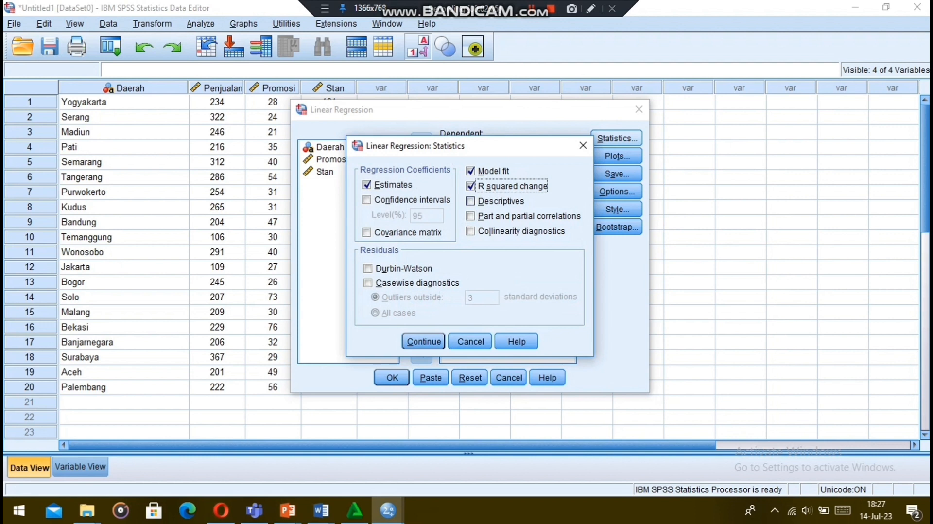
{"action": "left_click", "coordinate": [470, 201]}
{"action": "left_click", "coordinate": [469, 216]}
{"action": "left_click", "coordinate": [469, 231]}
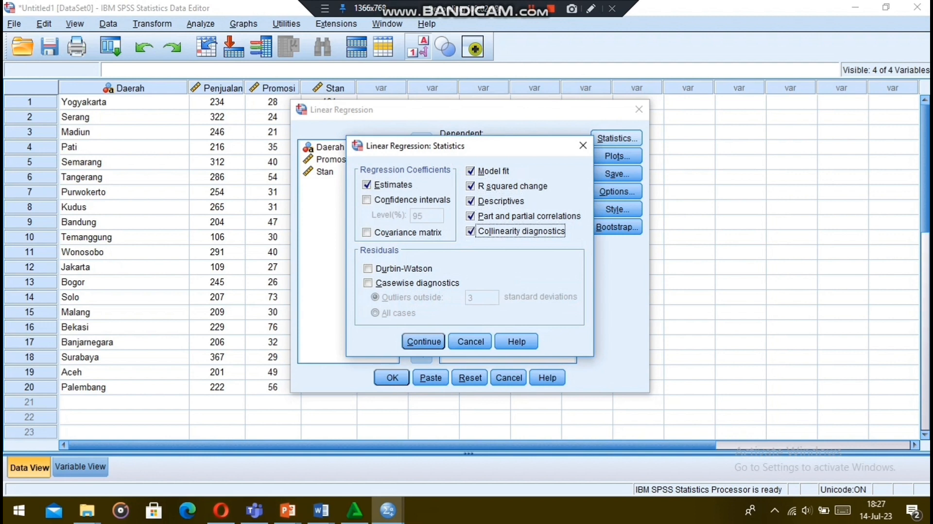
{"action": "left_click", "coordinate": [423, 341]}
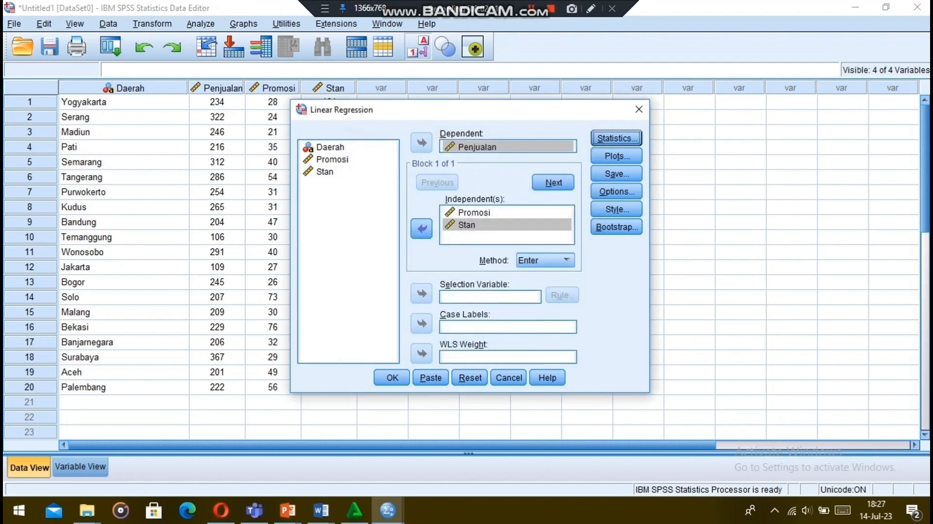
Step: Request a histogram of the standardized residuals for the sales regression
{"action": "left_click", "coordinate": [603, 156]}
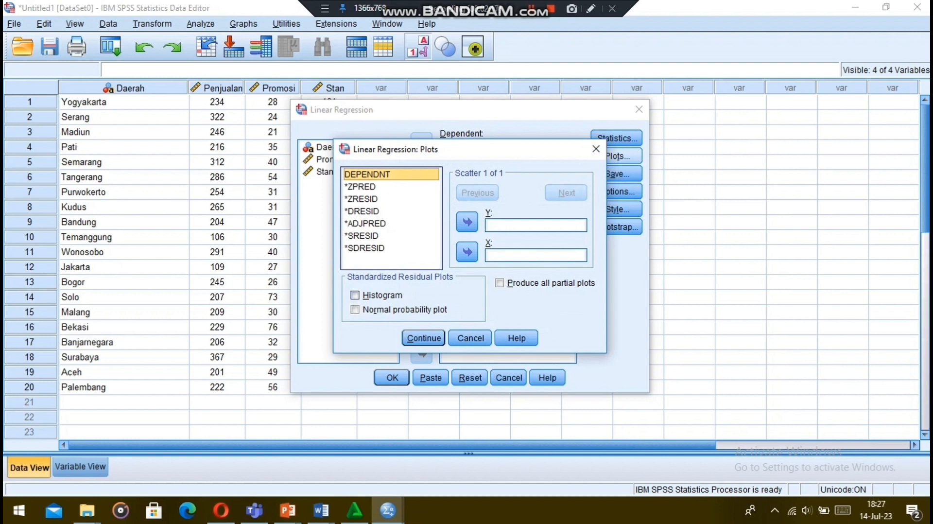
{"action": "left_click", "coordinate": [354, 295]}
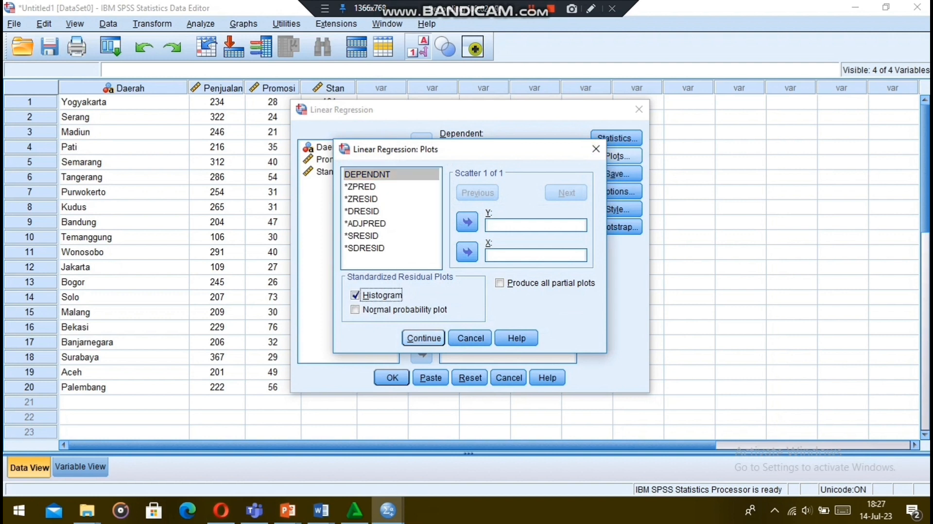
{"action": "key", "text": "Return"}
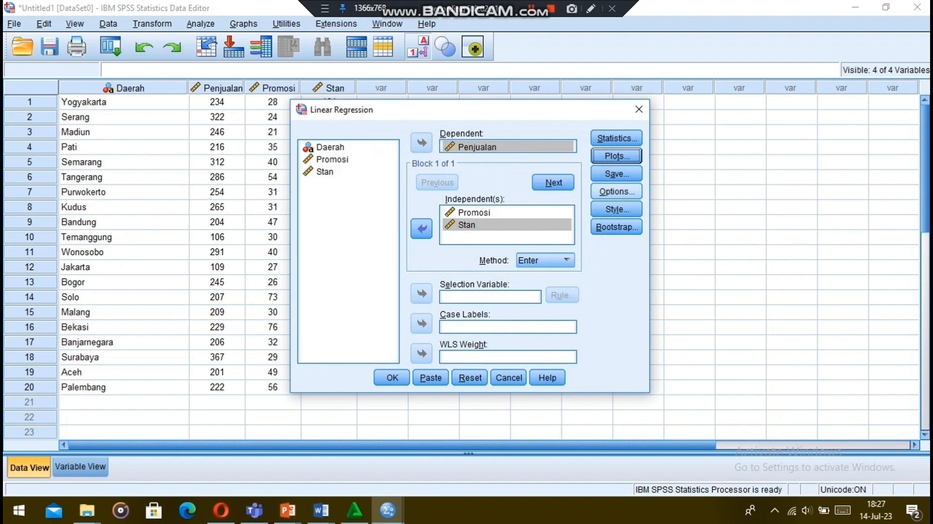
Step: Keep the entry probability .05, removal .10 and the constant in the sales regression's options, and run the analysis
{"action": "left_click", "coordinate": [616, 191]}
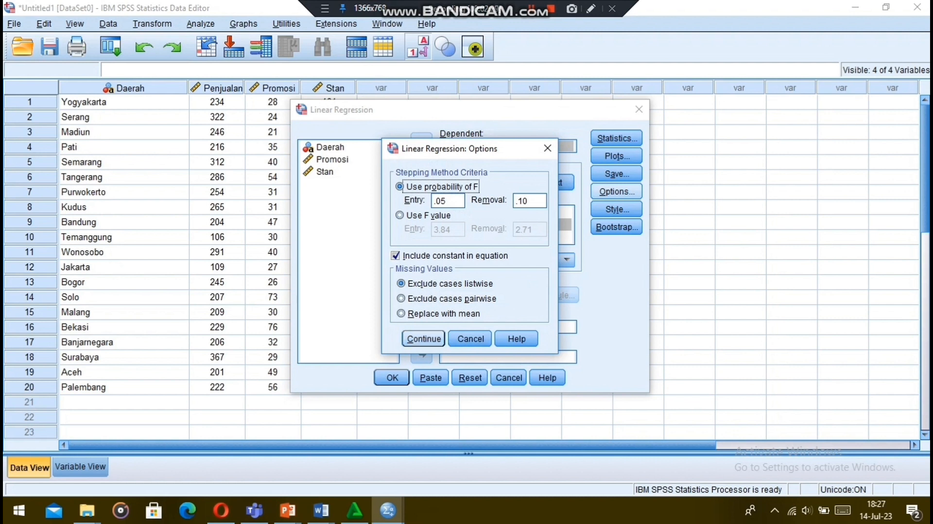
{"action": "left_click", "coordinate": [423, 339]}
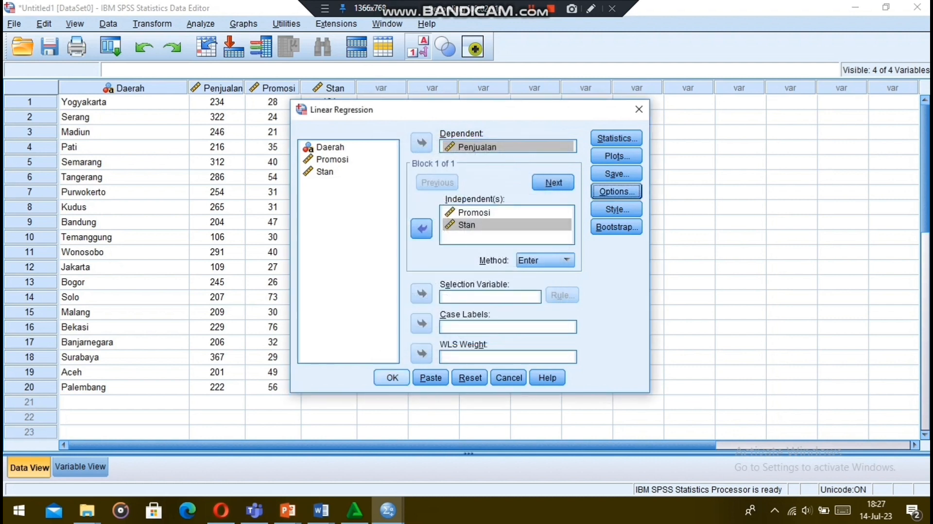
{"action": "left_click", "coordinate": [391, 377]}
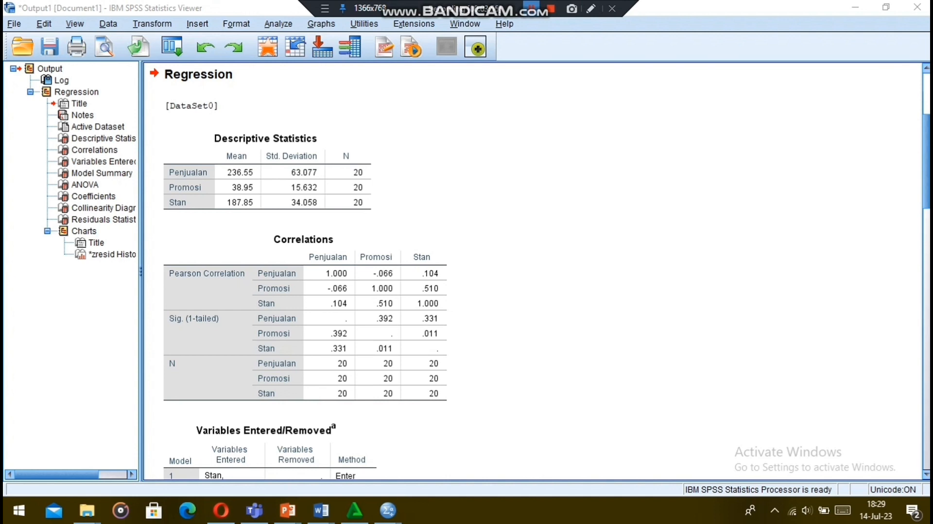
Step: Examine the sales regression output from the descriptive statistics and correlations through the model summary, ANOVA, coefficients, collinearity and residual tables
{"action": "scroll", "coordinate": [534, 272], "scroll_direction": "down", "scroll_amount": 1}
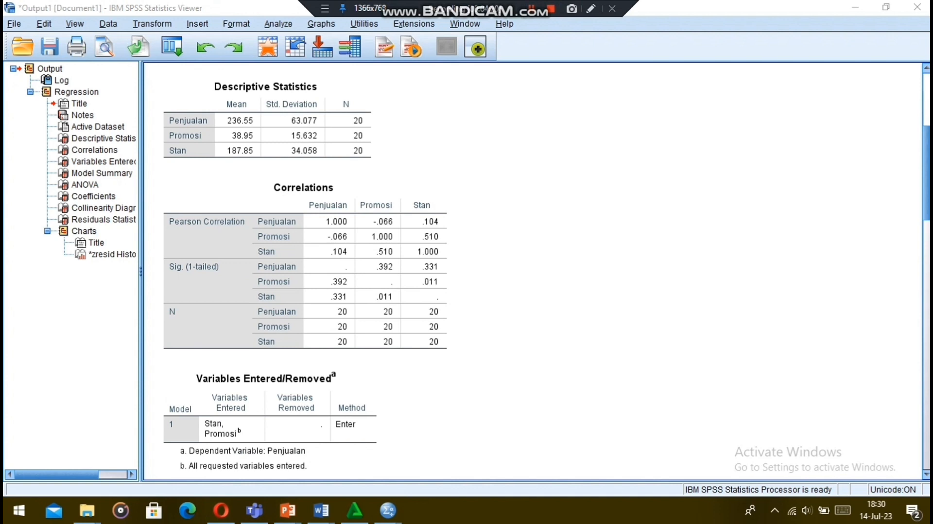
{"action": "scroll", "coordinate": [535, 272], "scroll_direction": "down", "scroll_amount": 5}
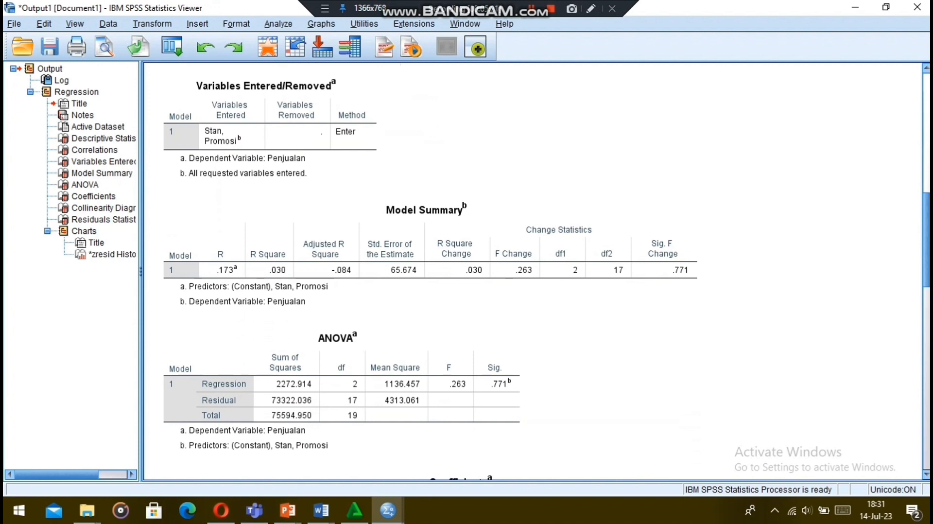
{"action": "scroll", "coordinate": [534, 272], "scroll_direction": "down", "scroll_amount": 3}
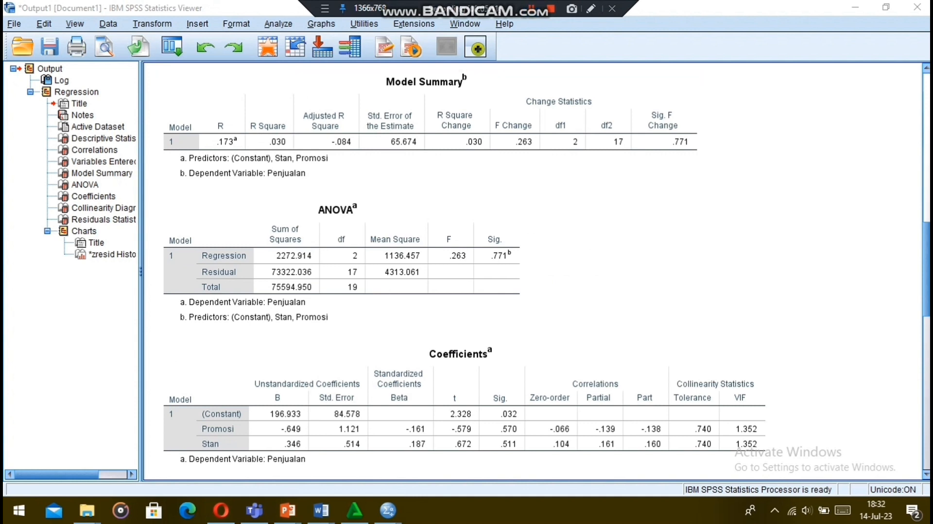
{"action": "scroll", "coordinate": [534, 272], "scroll_direction": "down", "scroll_amount": 2}
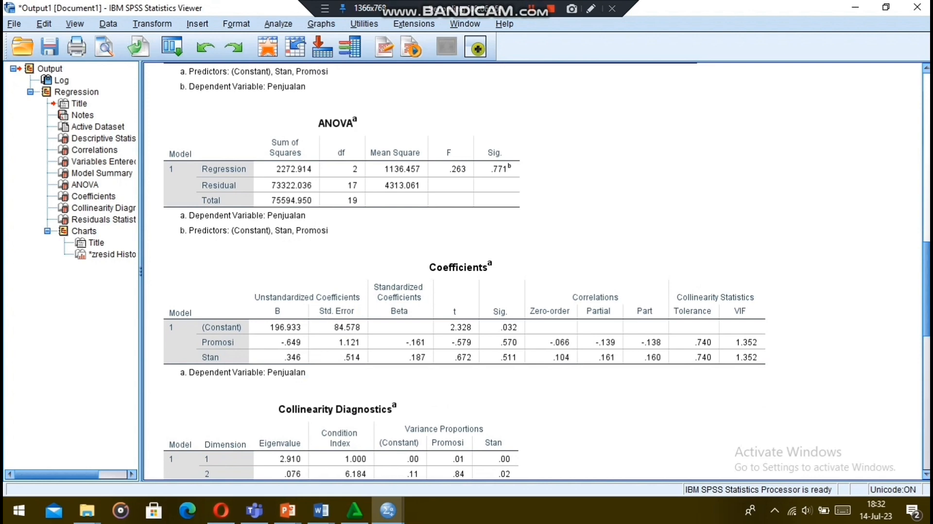
{"action": "scroll", "coordinate": [534, 267], "scroll_direction": "down", "scroll_amount": 10}
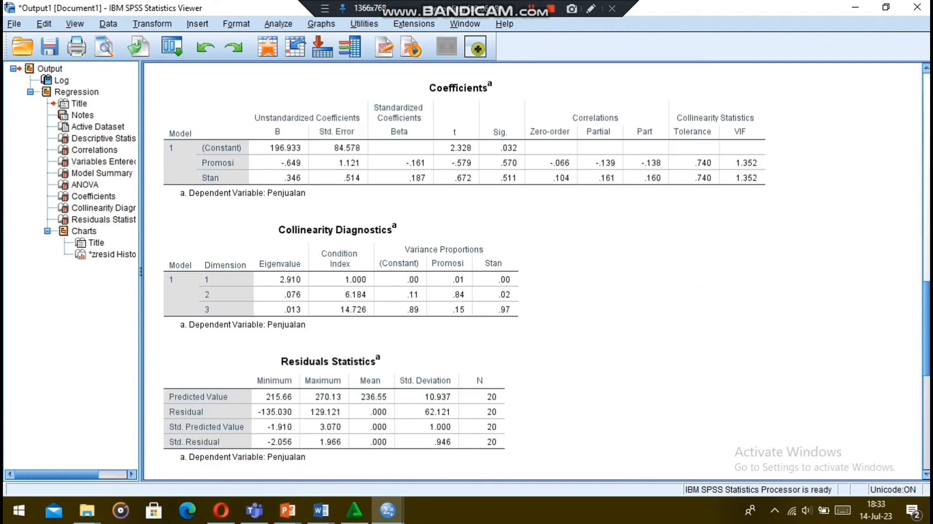
{"action": "scroll", "coordinate": [535, 268], "scroll_direction": "down", "scroll_amount": 6}
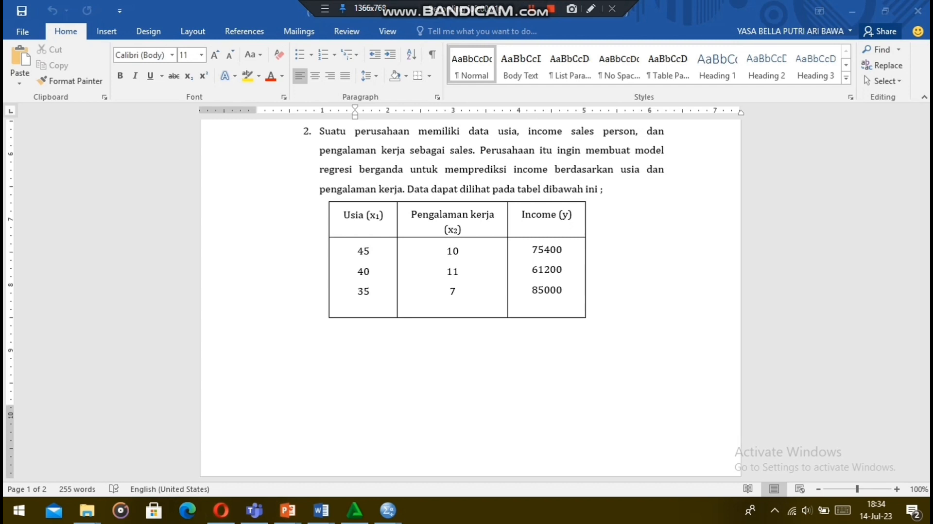
Step: Switch to the Word document and read exercise 2 on predicting income from age and work experience, including its data table
{"action": "key", "text": "alt+Tab"}
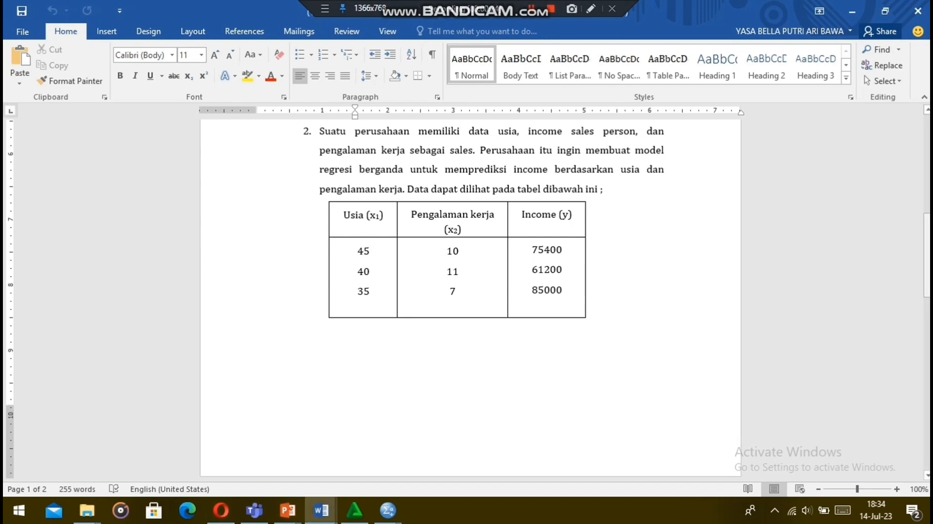
{"action": "mouse_move", "coordinate": [927, 255]}
{"action": "left_mouse_down"}
{"action": "mouse_move", "coordinate": [927, 323]}
{"action": "mouse_move", "coordinate": [926, 257]}
{"action": "left_mouse_up"}
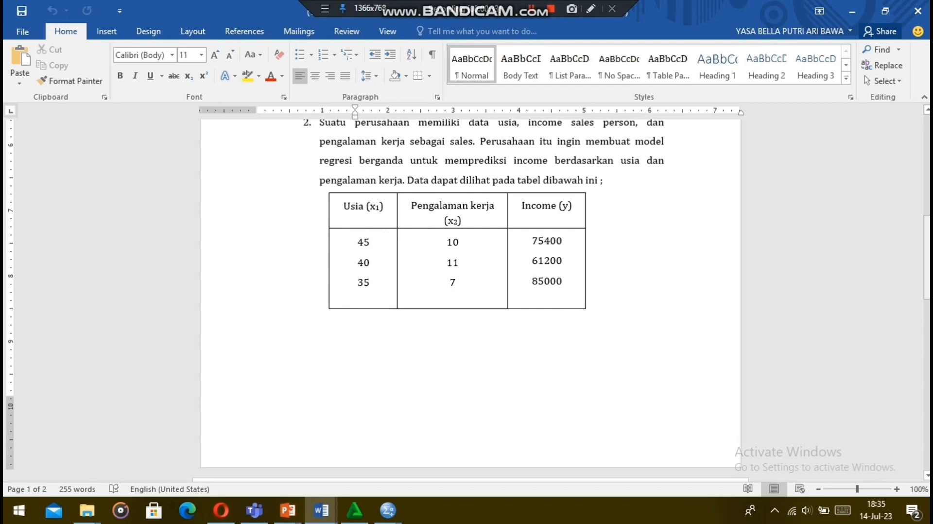
{"action": "left_click_drag", "start_coordinate": [926, 257], "coordinate": [927, 337]}
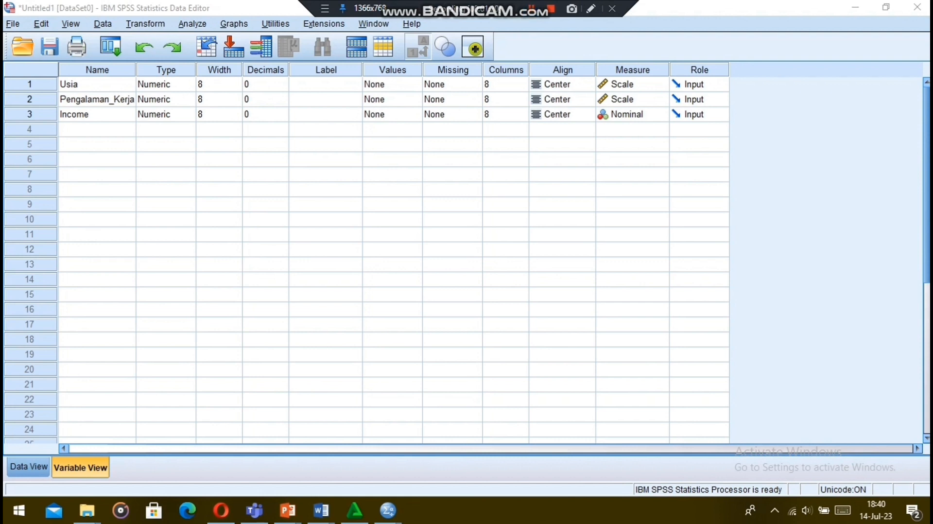
Step: Start a linear regression on the age, work experience and income data in SPSS with Income as the dependent variable
{"action": "left_click", "coordinate": [28, 466]}
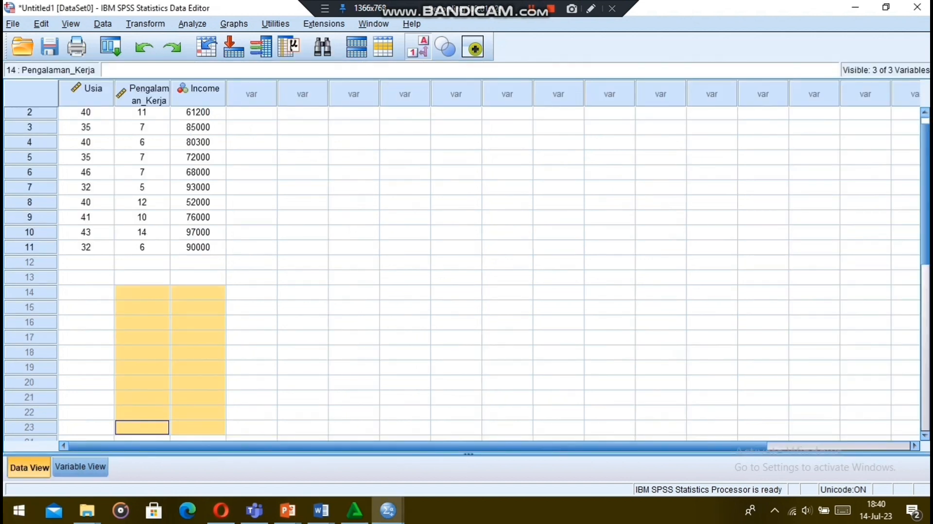
{"action": "left_click", "coordinate": [354, 292]}
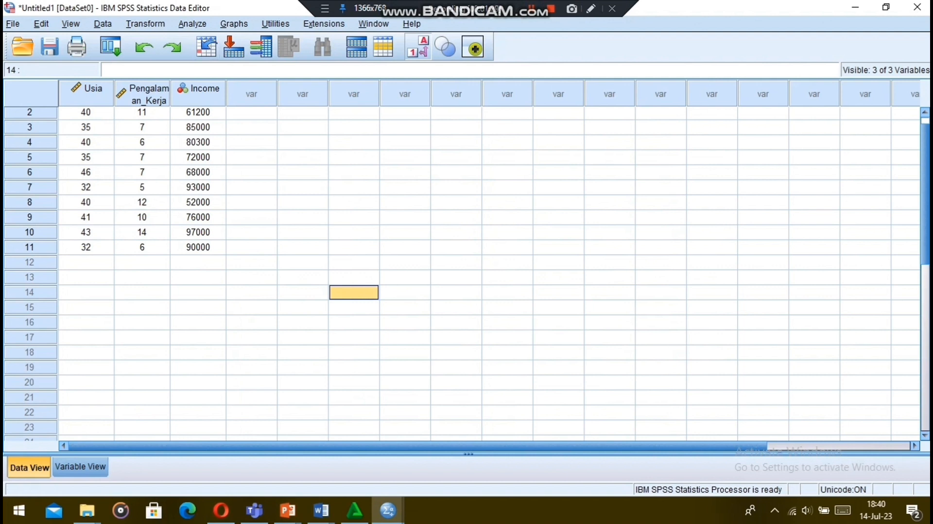
{"action": "left_click", "coordinate": [192, 24]}
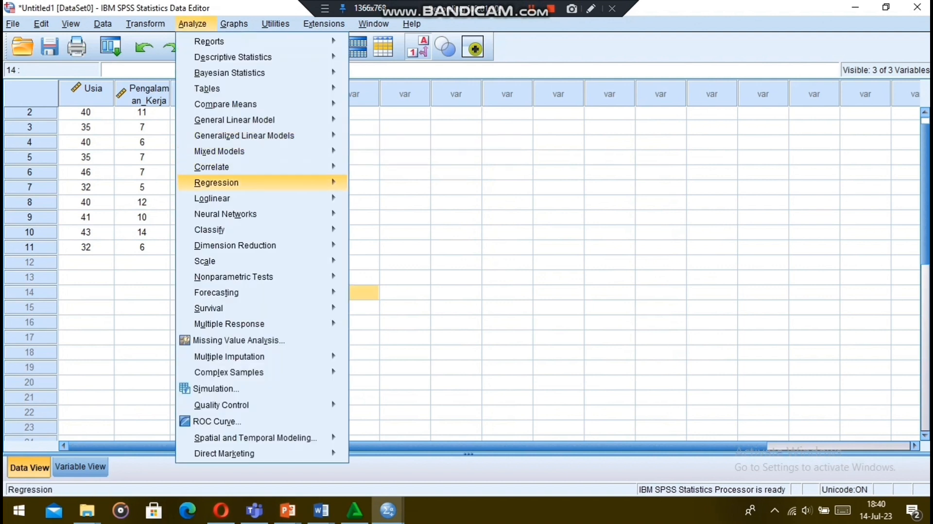
{"action": "mouse_move", "coordinate": [262, 182]}
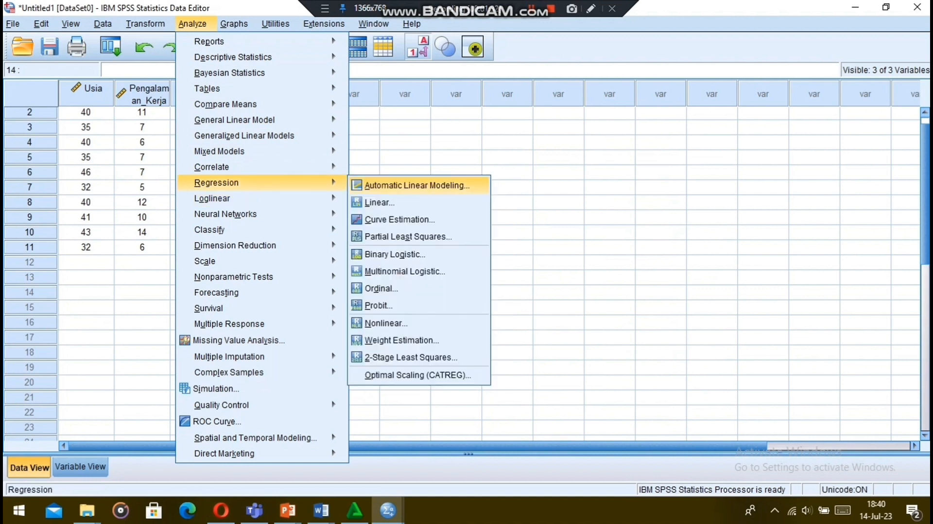
{"action": "left_click", "coordinate": [379, 203]}
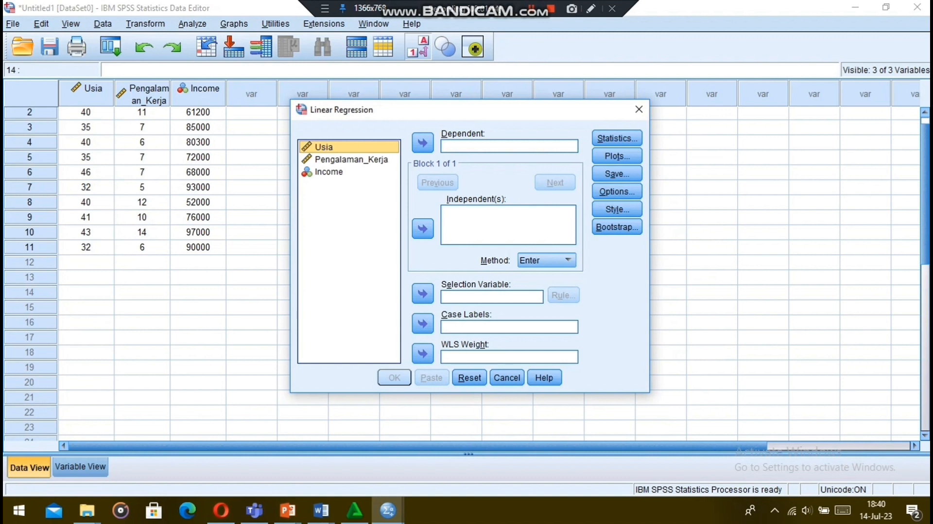
{"action": "left_click", "coordinate": [328, 172]}
{"action": "left_click", "coordinate": [422, 143]}
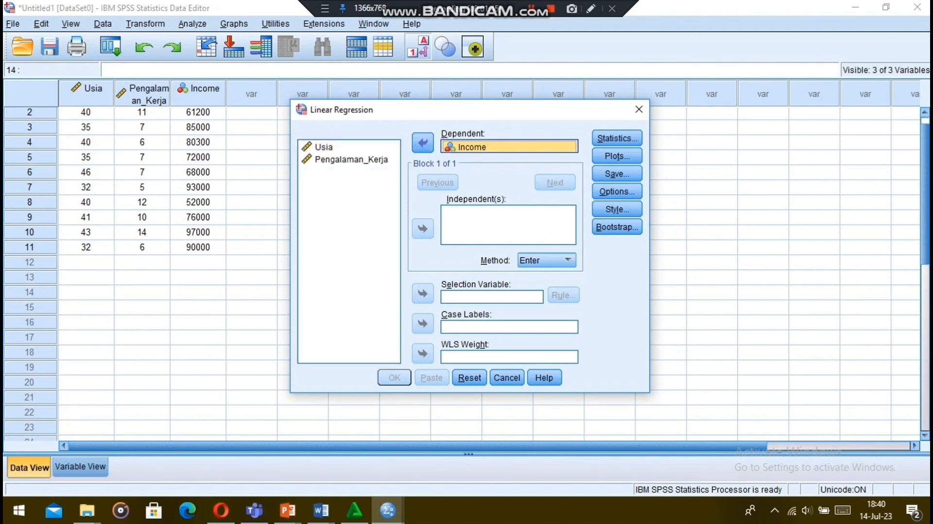
Step: Add Usia and Pengalaman_Kerja as the independent variables of the income regression
{"action": "left_click", "coordinate": [351, 160]}
{"action": "left_click", "coordinate": [324, 147]}
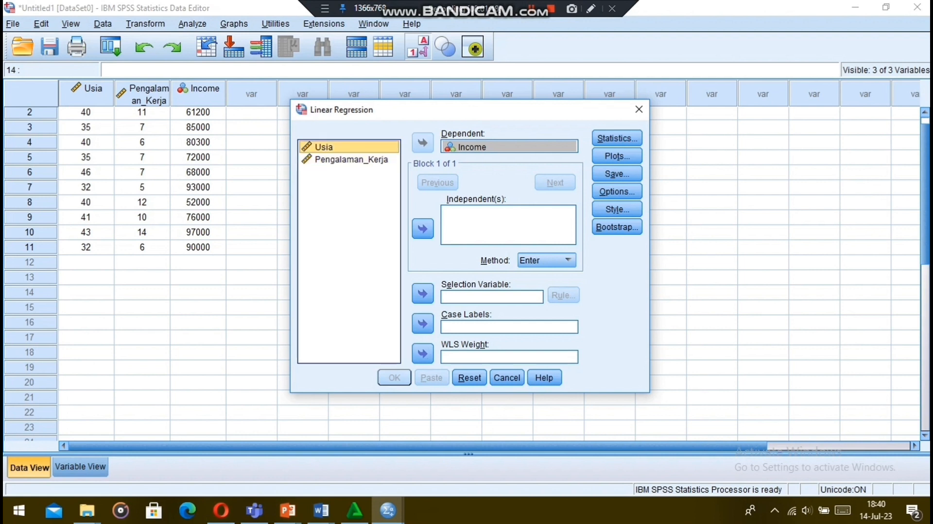
{"action": "left_click", "coordinate": [422, 228]}
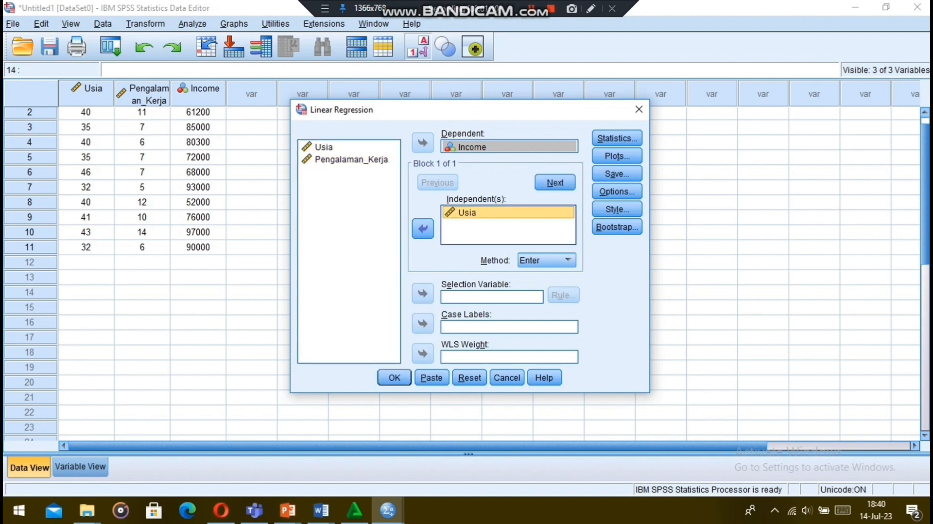
{"action": "left_click", "coordinate": [351, 159]}
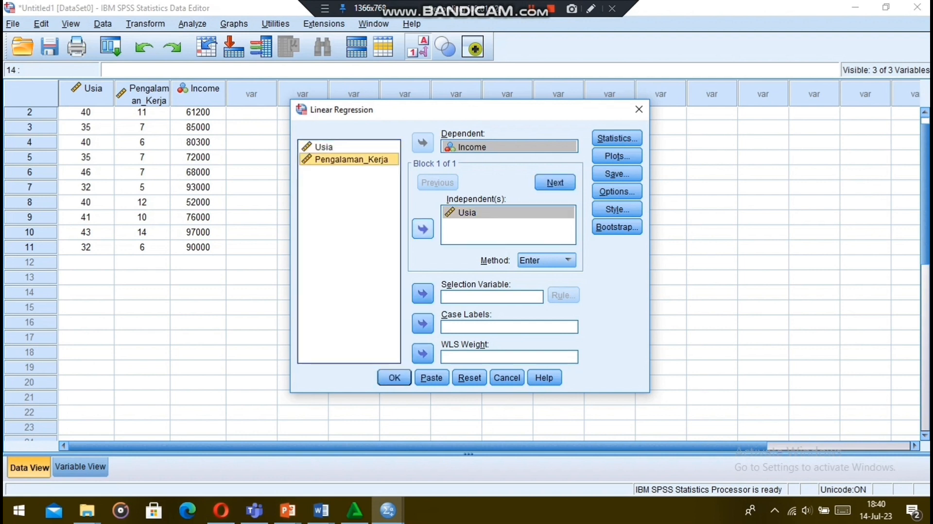
{"action": "left_click", "coordinate": [422, 229]}
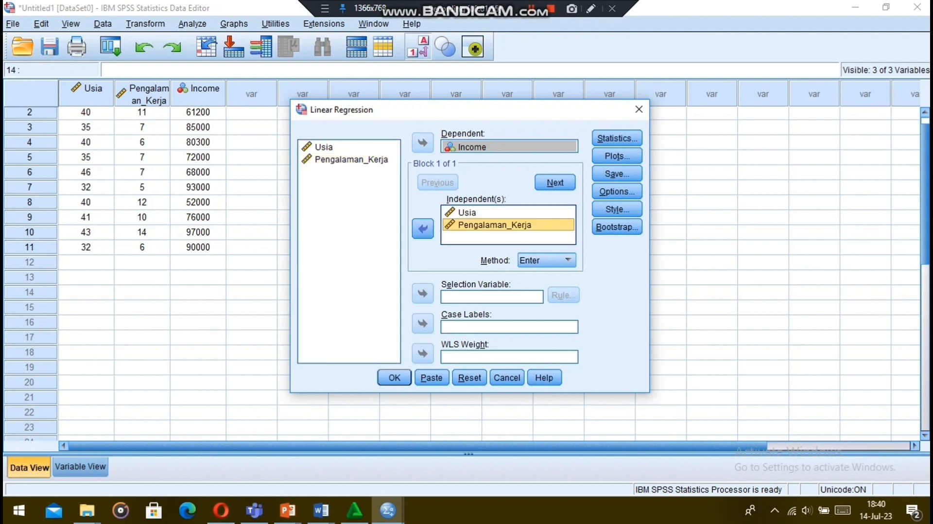
Step: Add R squared change, descriptives, part and partial correlations and collinearity diagnostics to the income regression's statistics
{"action": "left_click", "coordinate": [617, 138]}
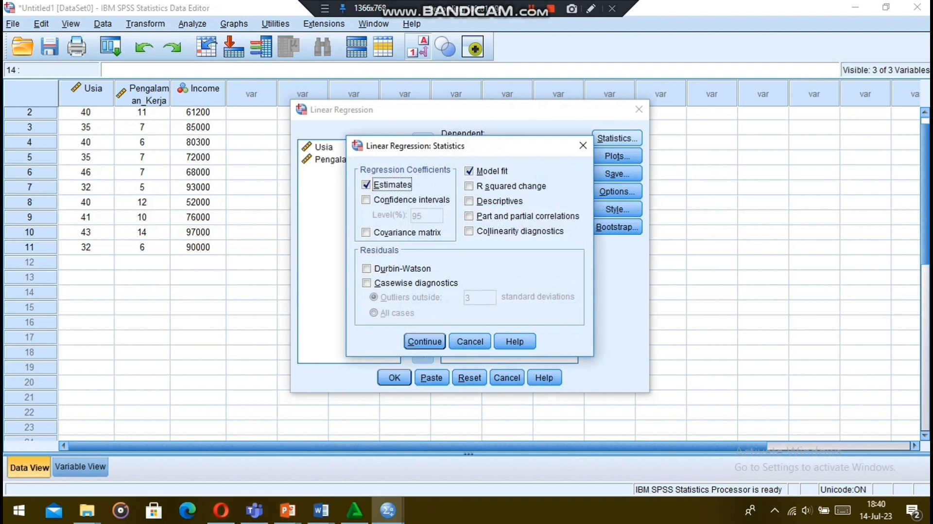
{"action": "left_click", "coordinate": [468, 186]}
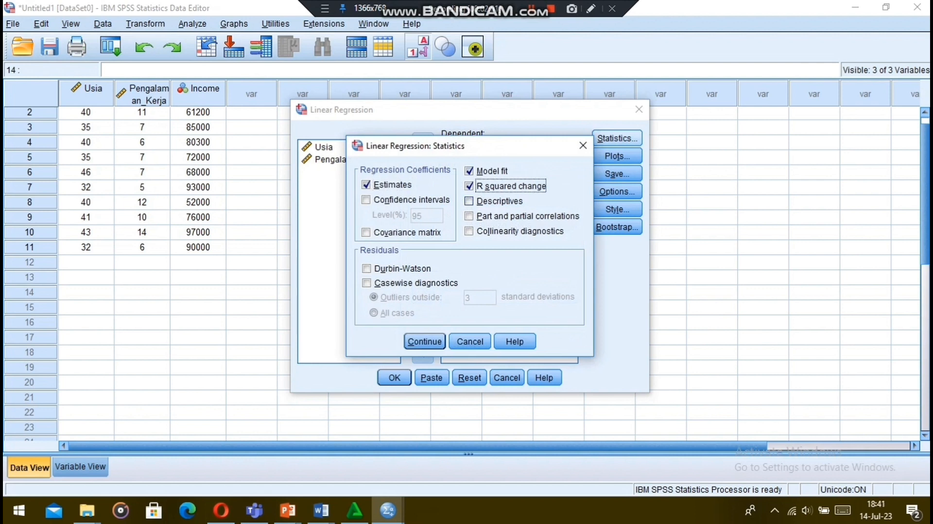
{"action": "left_click", "coordinate": [469, 201]}
{"action": "left_click", "coordinate": [469, 216]}
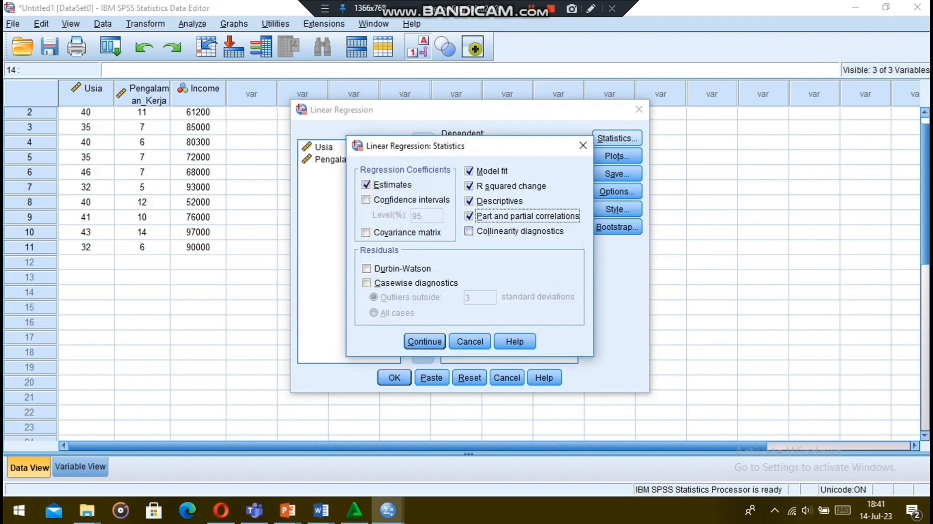
{"action": "left_click", "coordinate": [469, 230]}
{"action": "left_click", "coordinate": [424, 341]}
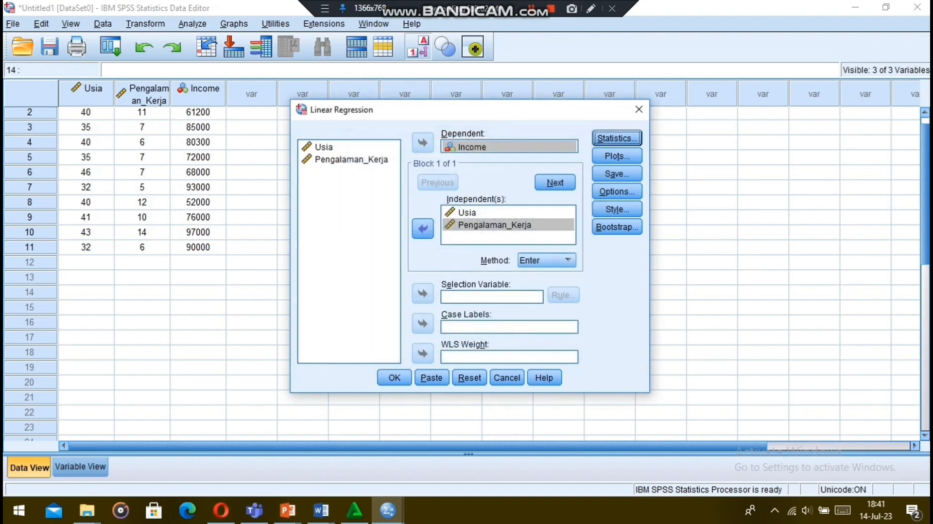
Step: Request a histogram of the standardized residuals for the income regression
{"action": "left_click", "coordinate": [604, 155]}
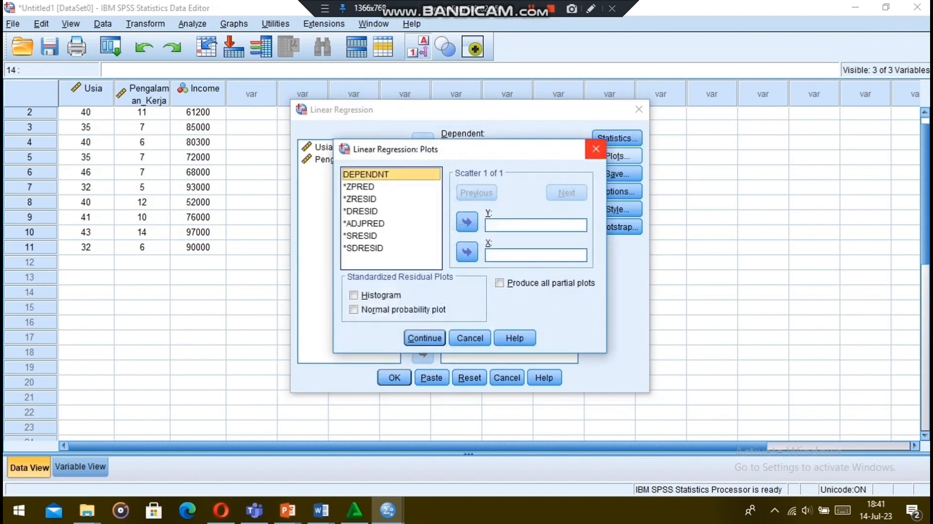
{"action": "left_click", "coordinate": [353, 295]}
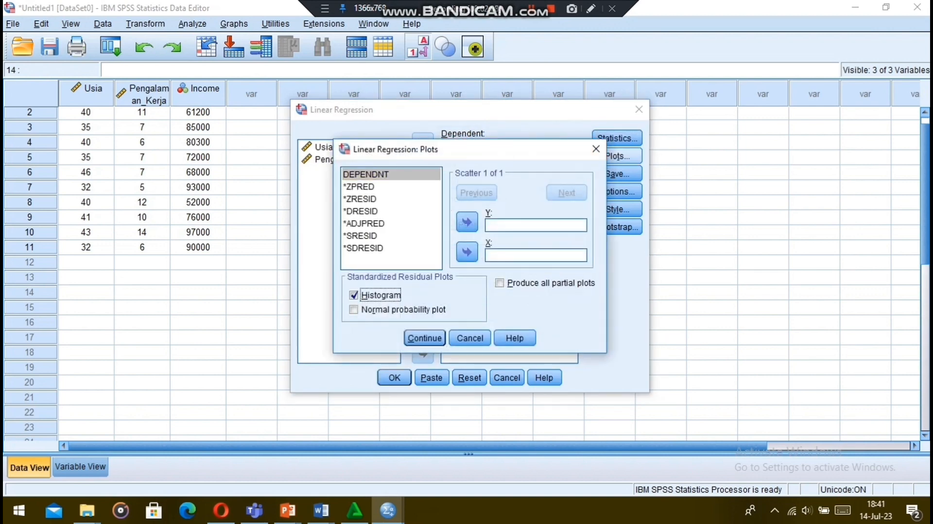
{"action": "left_click", "coordinate": [424, 337]}
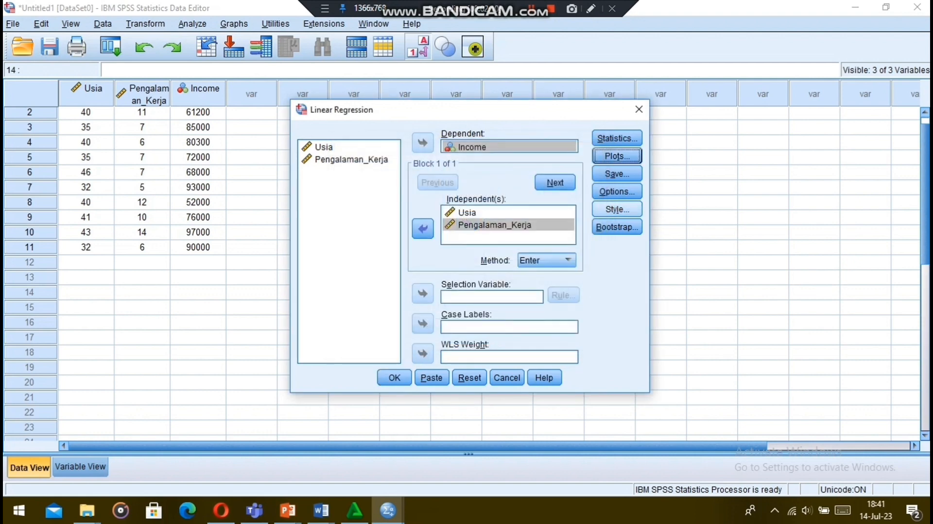
Step: Keep the entry probability .05, removal .10 and the constant in the income regression's options, and run the analysis
{"action": "left_click", "coordinate": [616, 191]}
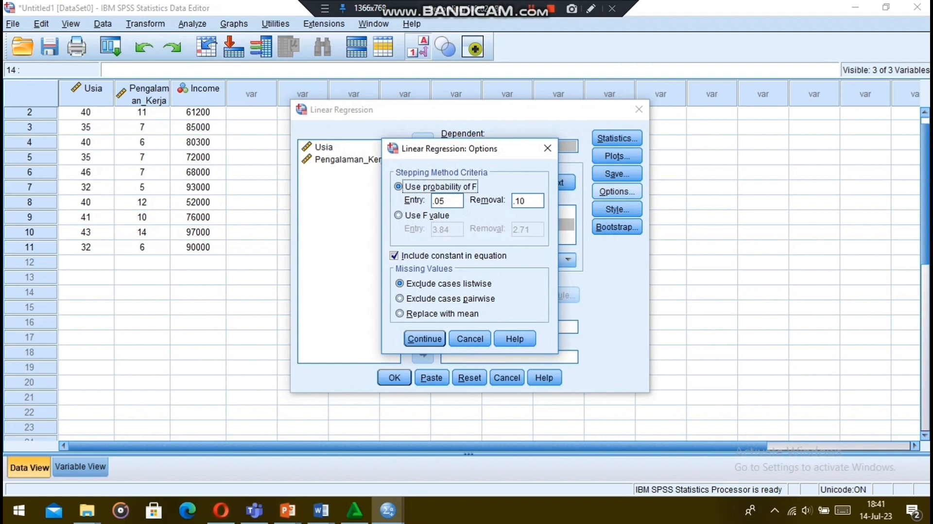
{"action": "left_click", "coordinate": [424, 338]}
{"action": "left_click", "coordinate": [394, 377]}
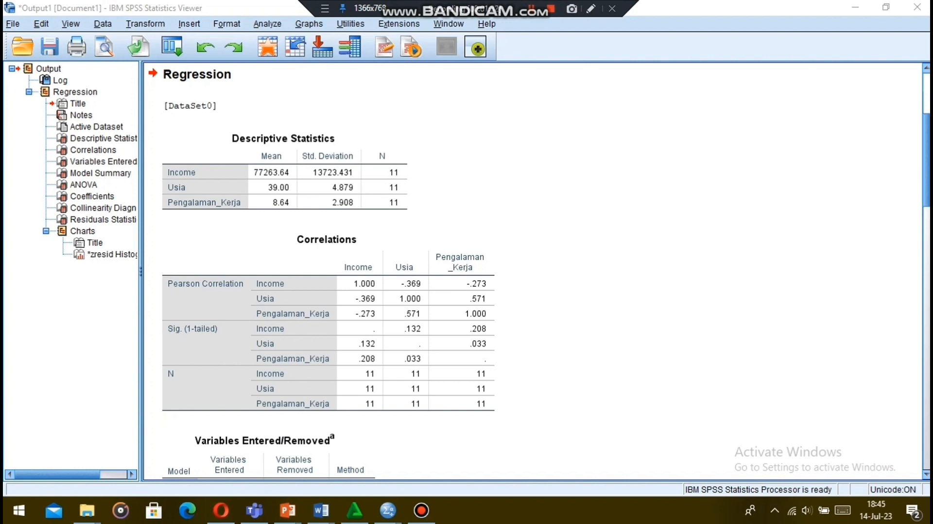
Step: Examine the income regression output from the correlations, model summary, ANOVA and coefficients down to the standardized residual histogram
{"action": "left_click_drag", "start_coordinate": [926, 160], "coordinate": [925, 221]}
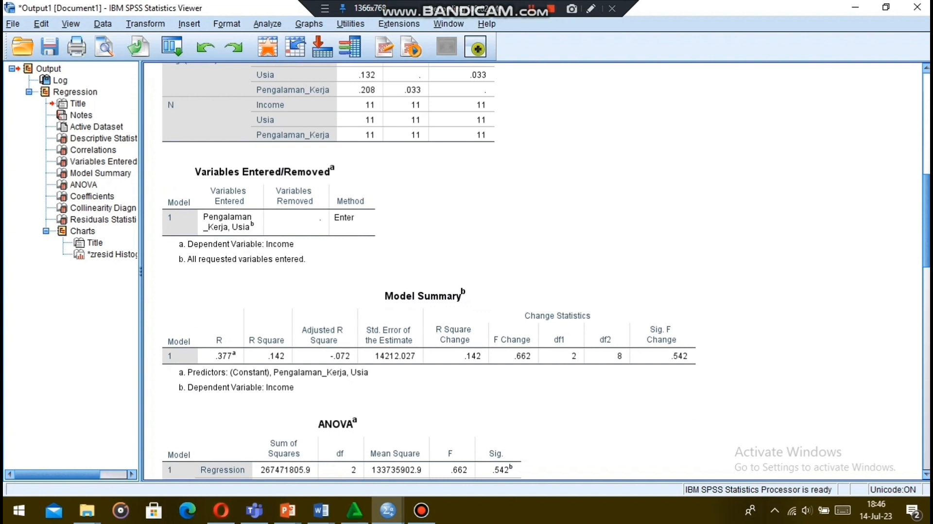
{"action": "scroll", "coordinate": [534, 270], "scroll_direction": "down", "scroll_amount": 6}
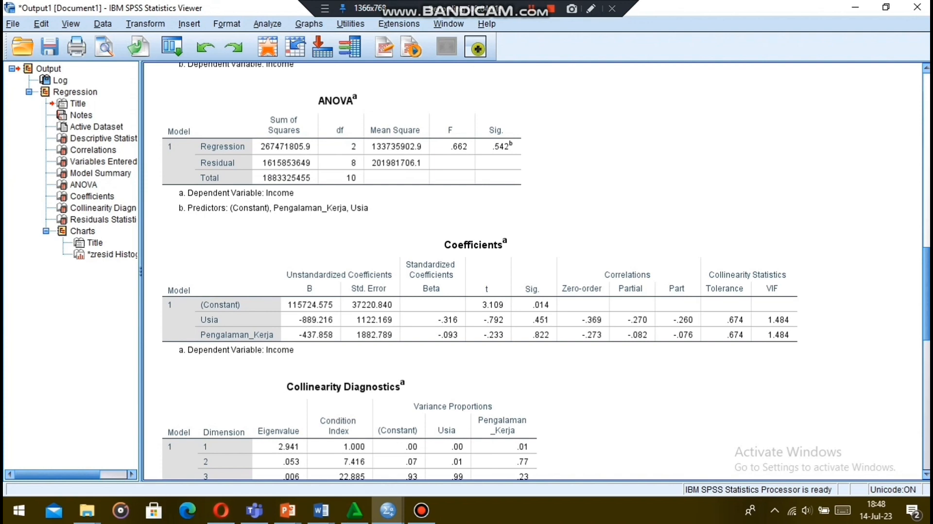
{"action": "scroll", "coordinate": [534, 272], "scroll_direction": "down", "scroll_amount": 7}
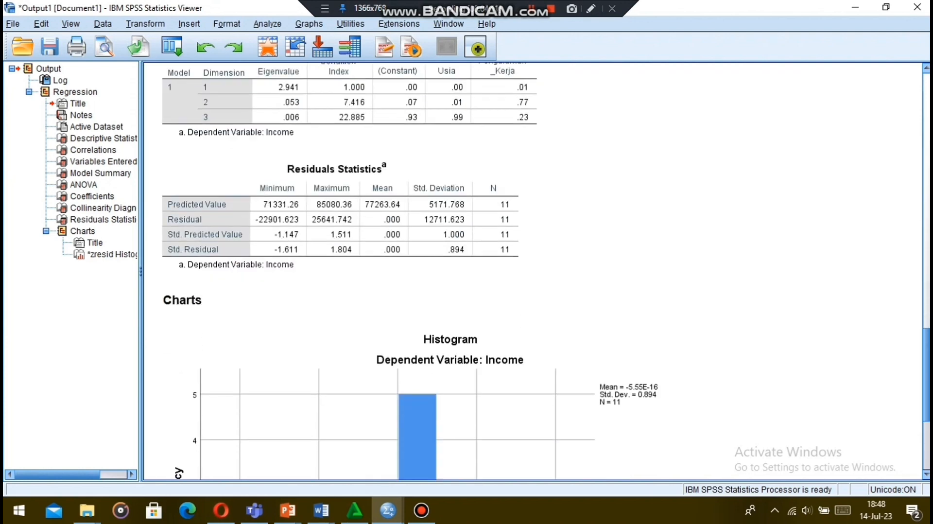
{"action": "scroll", "coordinate": [535, 272], "scroll_direction": "down", "scroll_amount": 3}
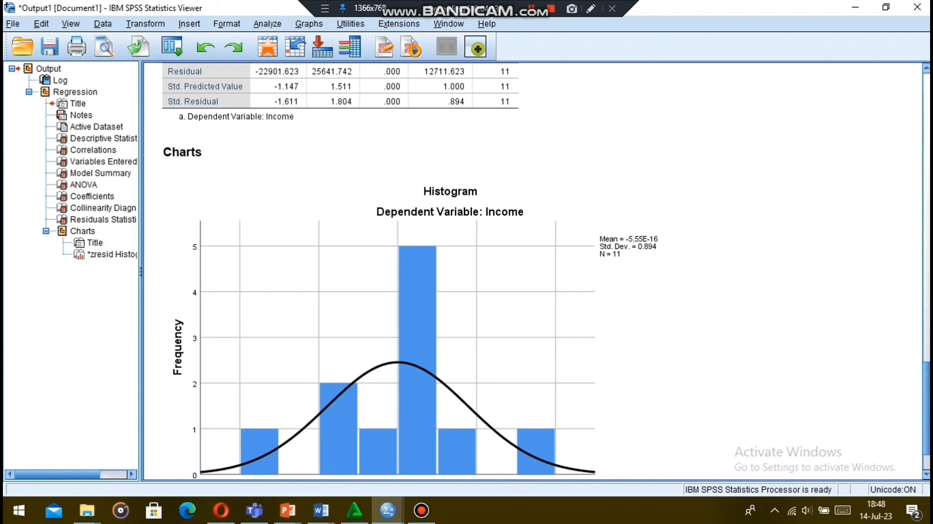
{"action": "scroll", "coordinate": [534, 272], "scroll_direction": "down", "scroll_amount": 1}
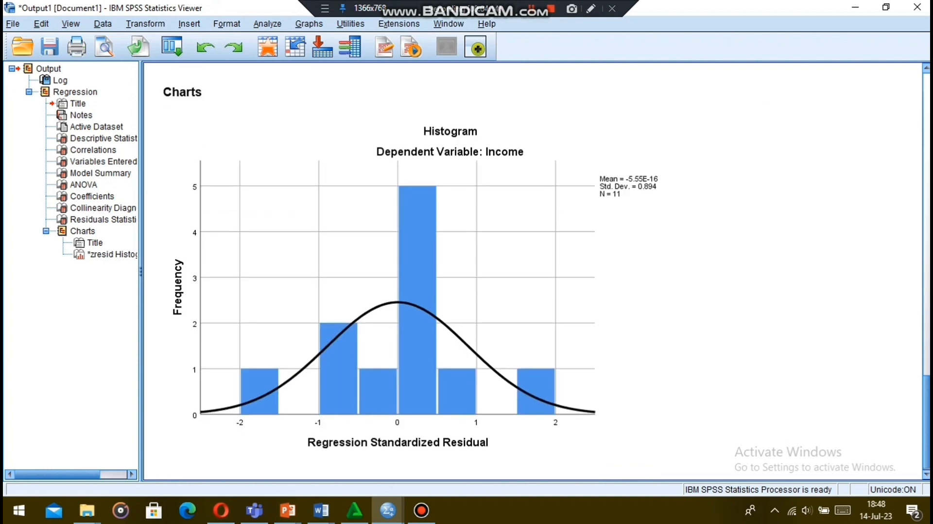